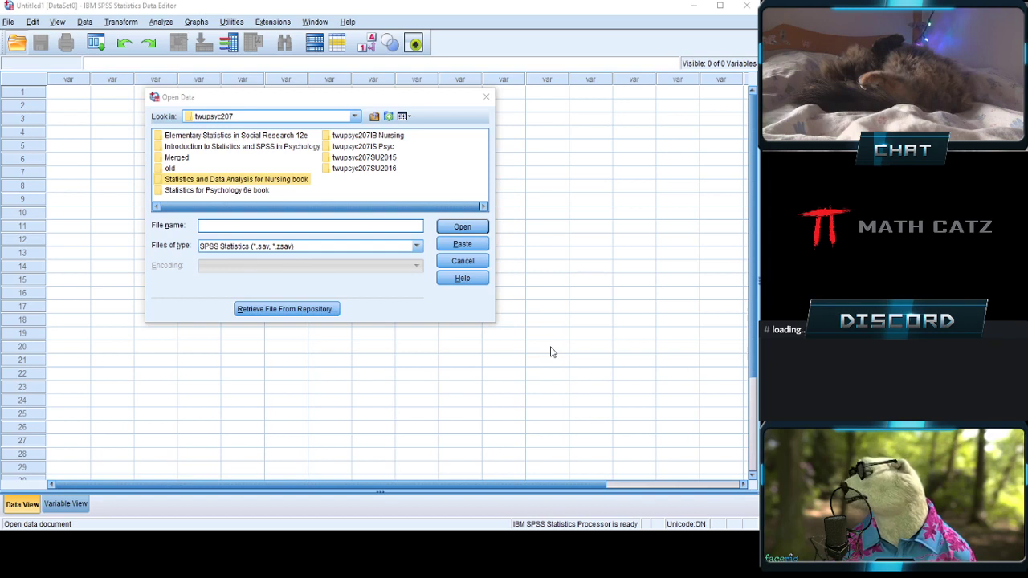
Step: Open Polit2SetA.sav from the Polit1e_Dataset_Info folder of the Statistics and Data Analysis for Nursing book, minimizing the string variable widths
left_click(301, 182)
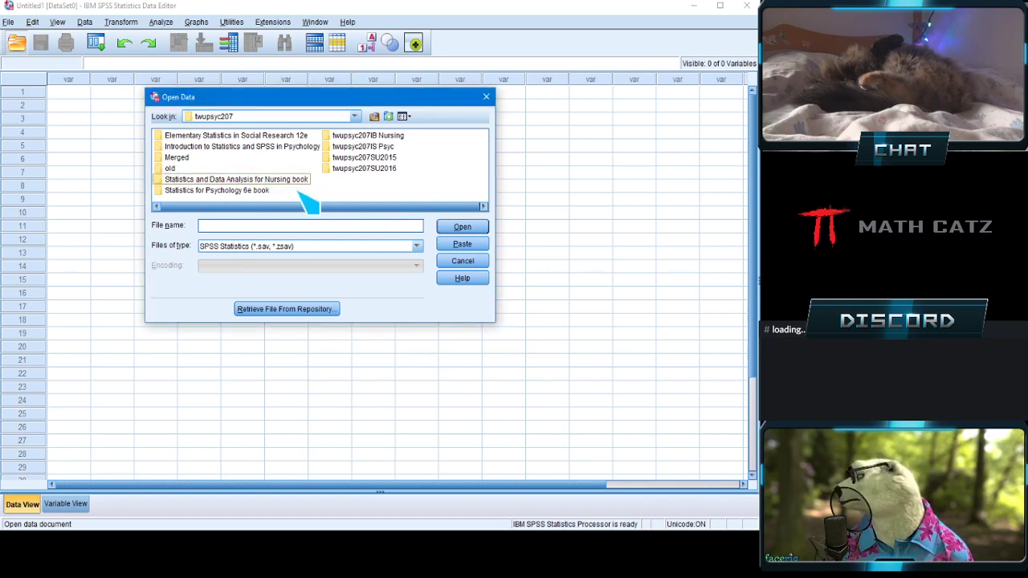
double_click(280, 177)
left_click(311, 193)
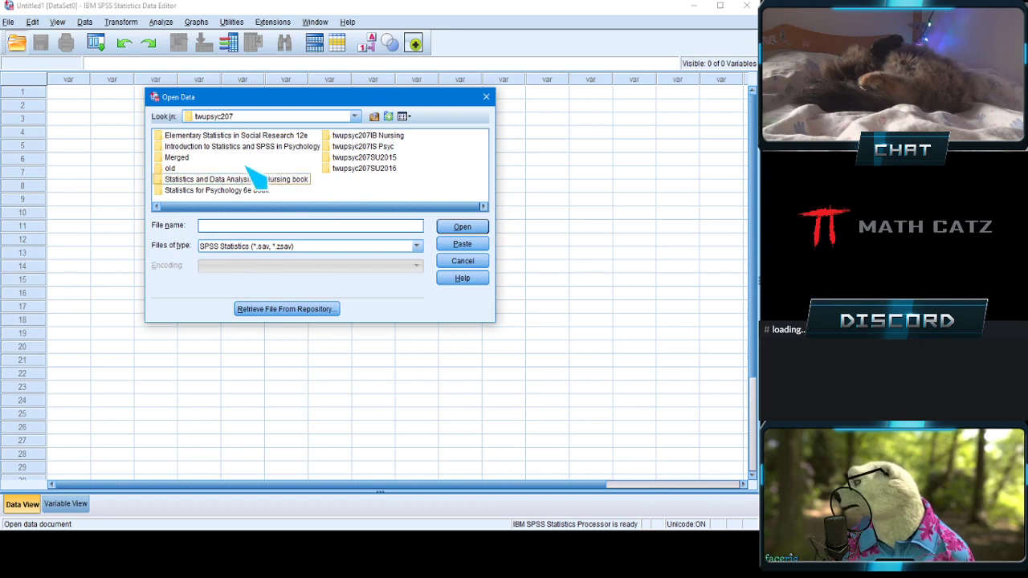
double_click(190, 181)
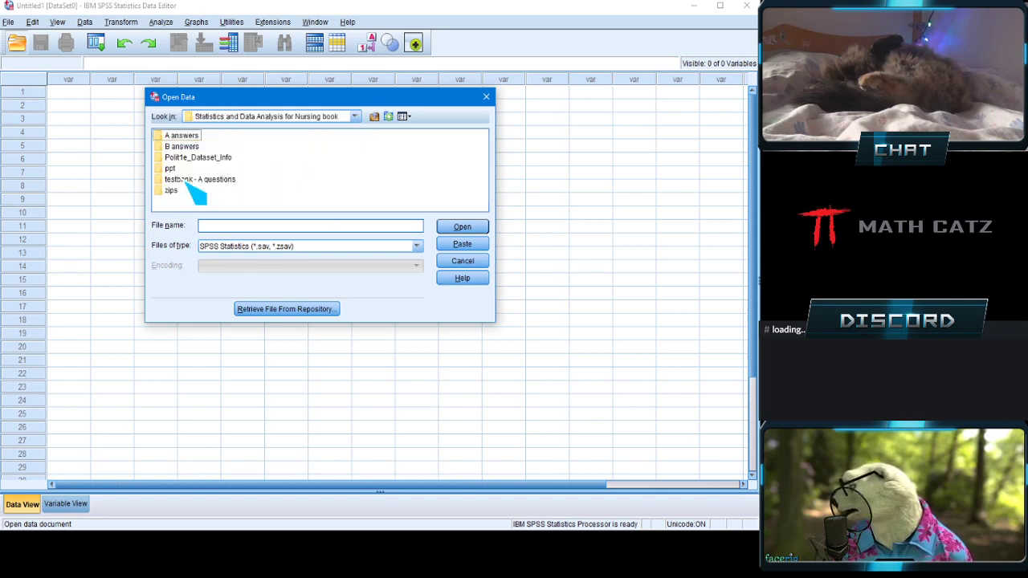
double_click(215, 159)
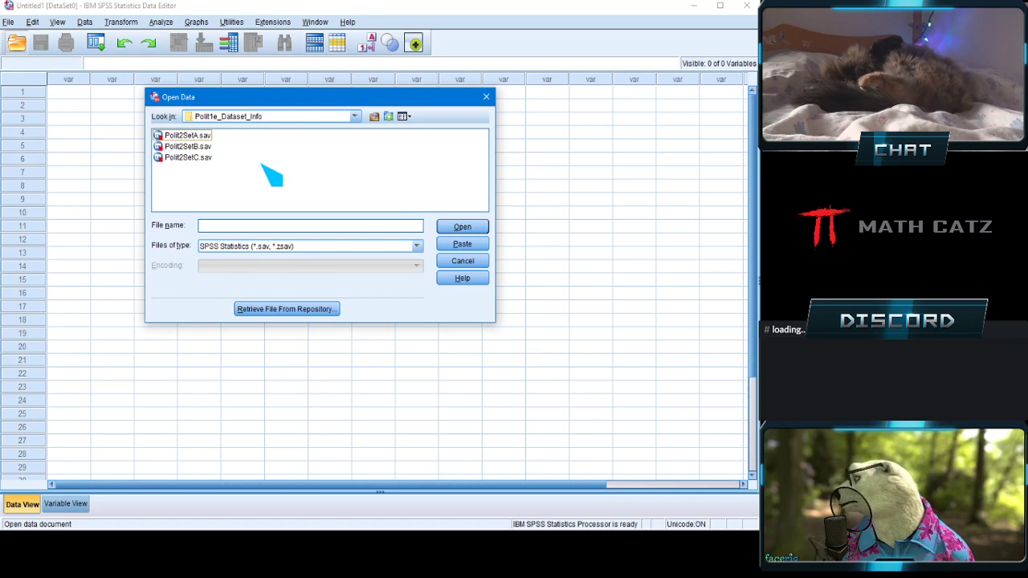
left_click(186, 136)
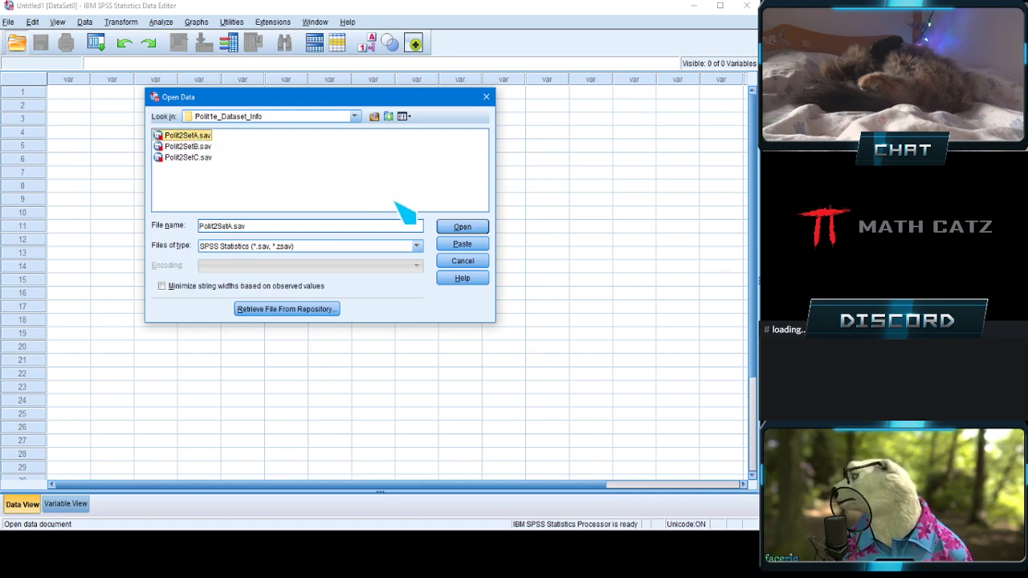
left_click(449, 230)
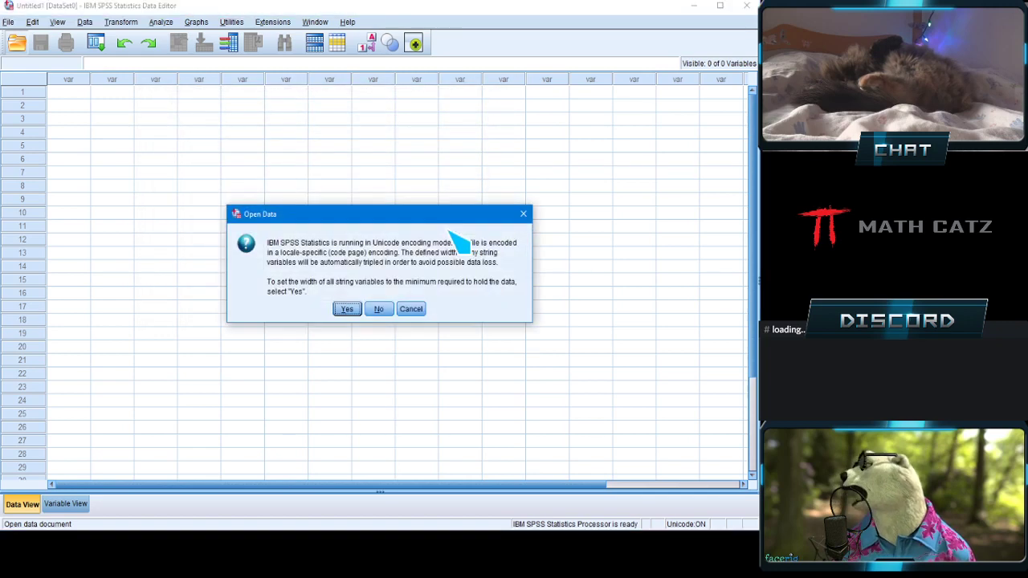
left_click(369, 312)
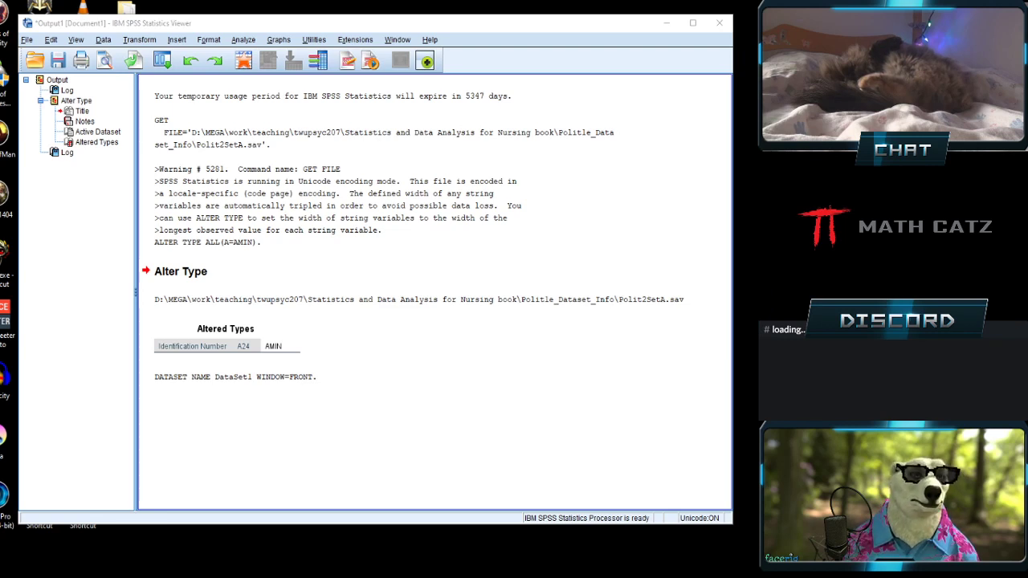
Step: Bring the Polit2SetA Data Editor window in front of the output viewer and enlarge it to show more rows and columns
left_click_drag(1021, 31, 725, 93)
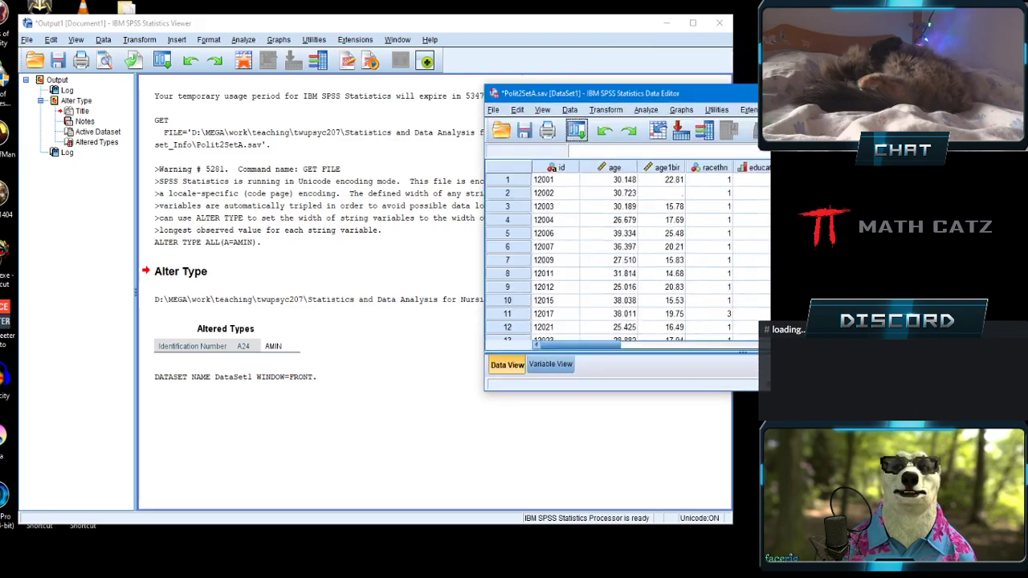
left_click_drag(849, 99, 381, 28)
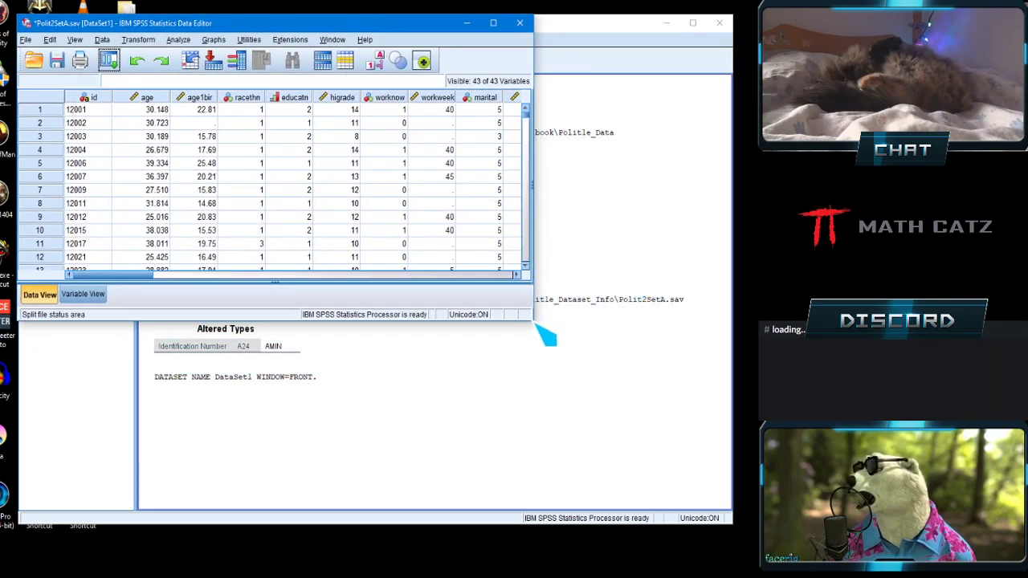
left_click_drag(533, 320, 730, 521)
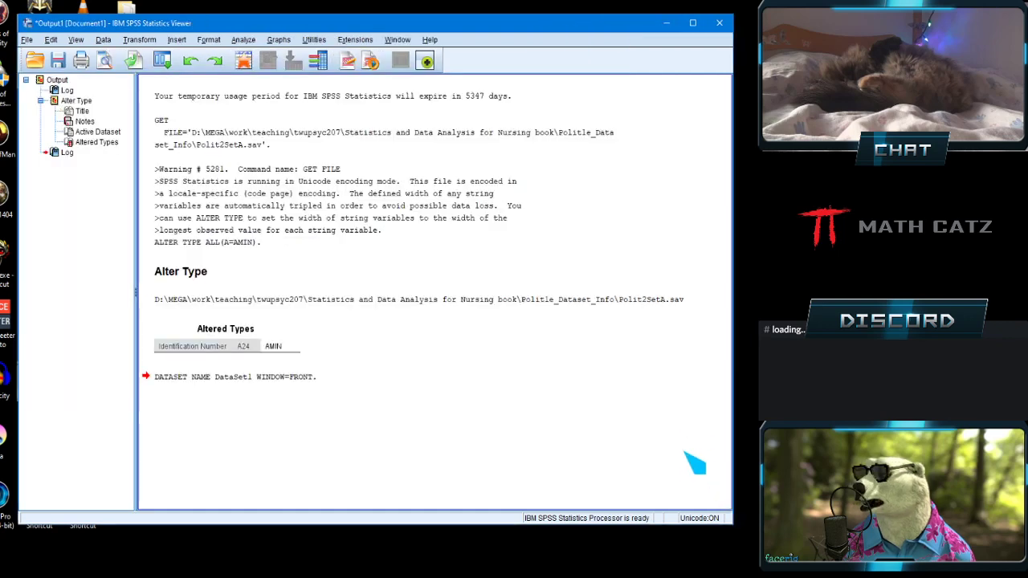
left_click(244, 567)
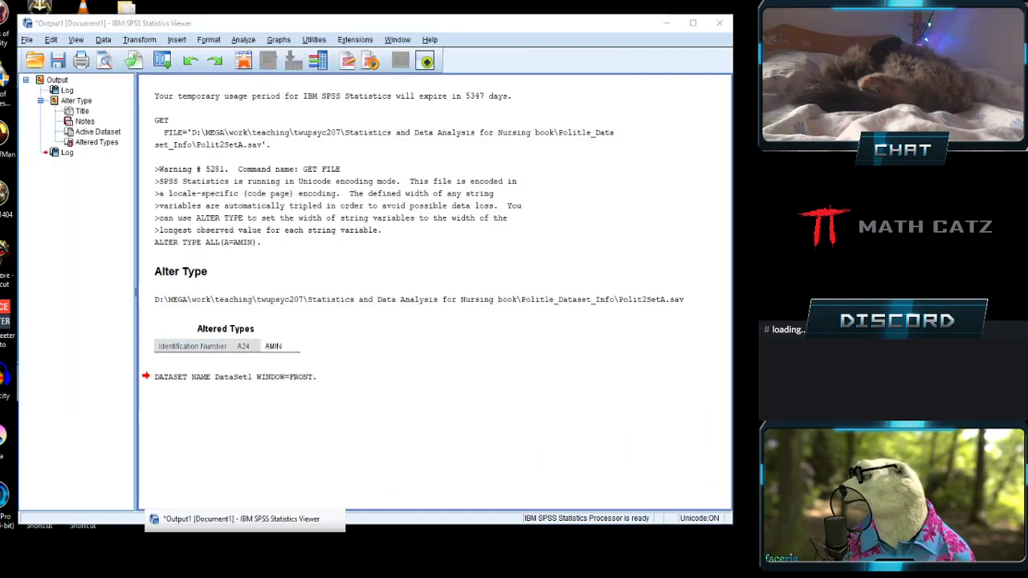
left_click(245, 543)
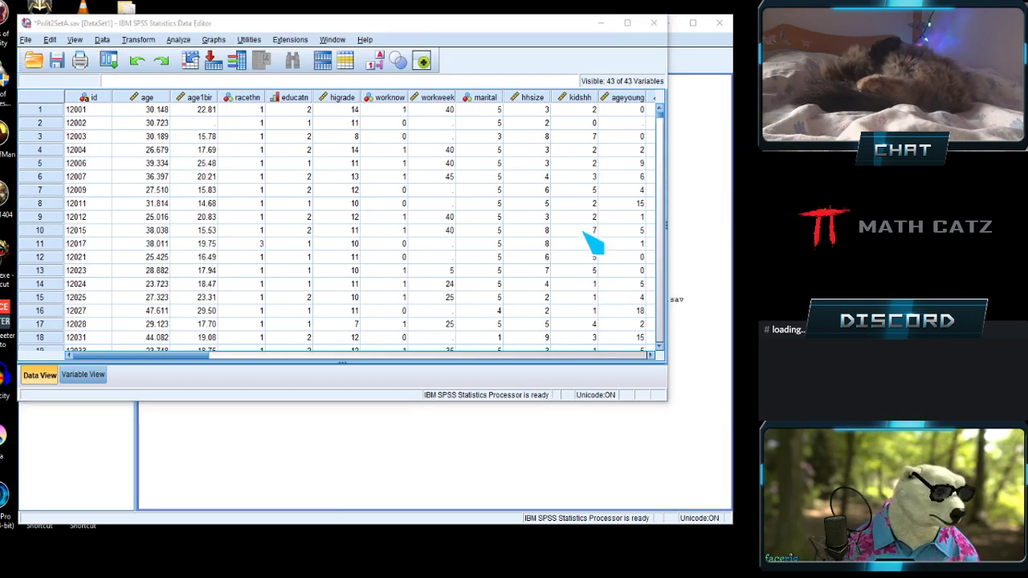
left_click_drag(310, 29, 292, 13)
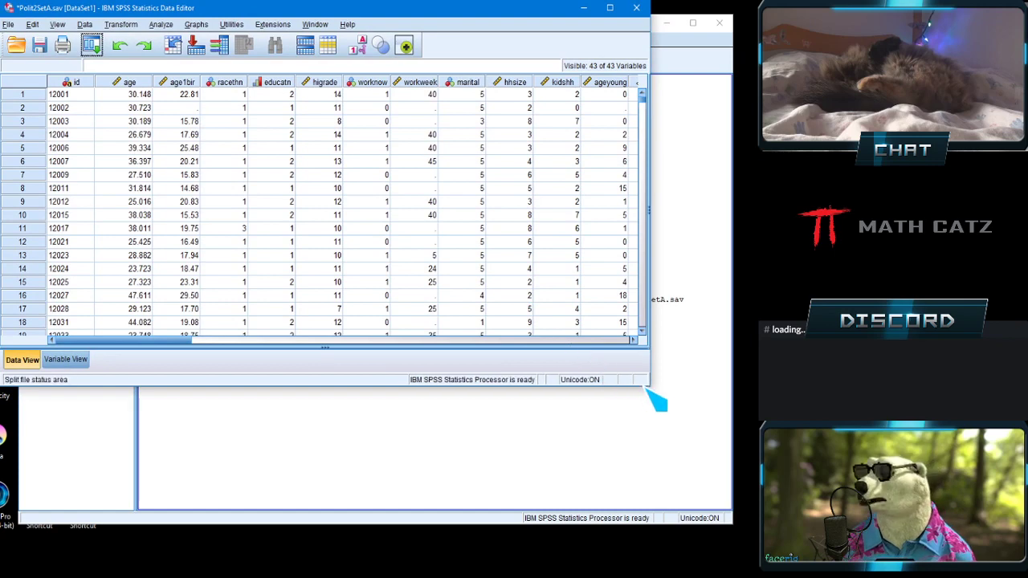
left_click_drag(650, 387, 755, 526)
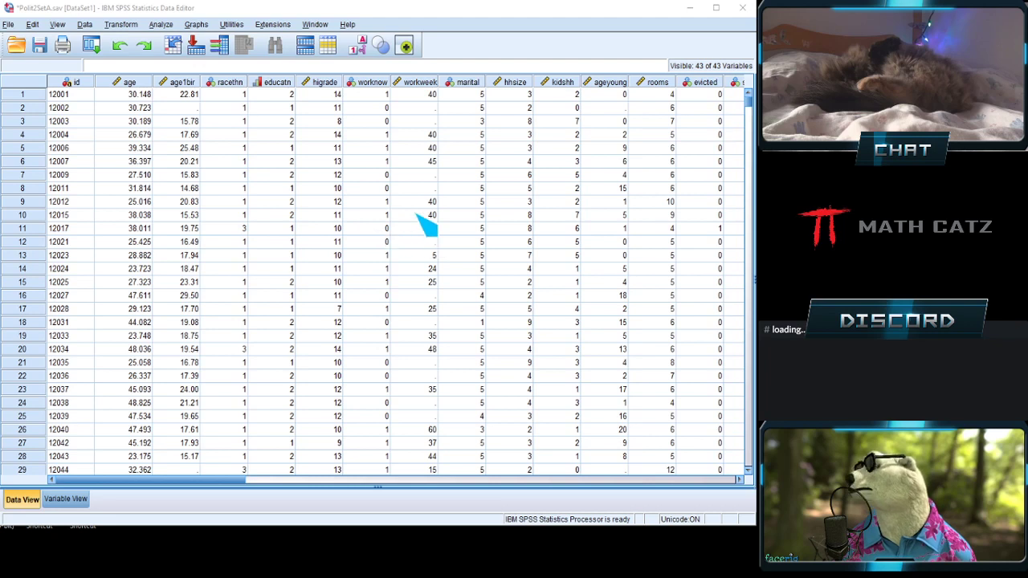
left_click(296, 6)
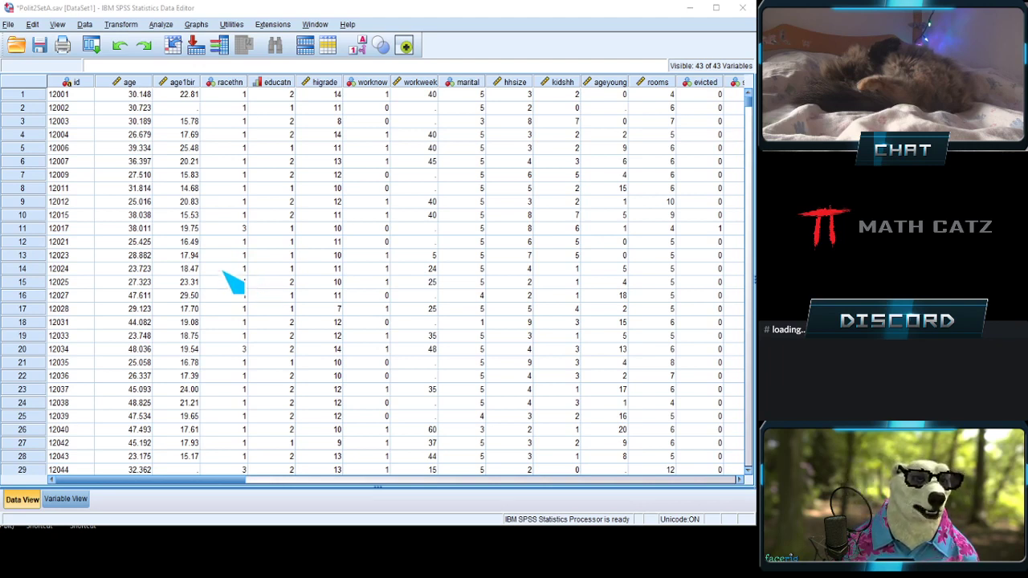
Step: Examine the extent of the dataset, from the first case to the last and from the first variable to the last
left_click(24, 97)
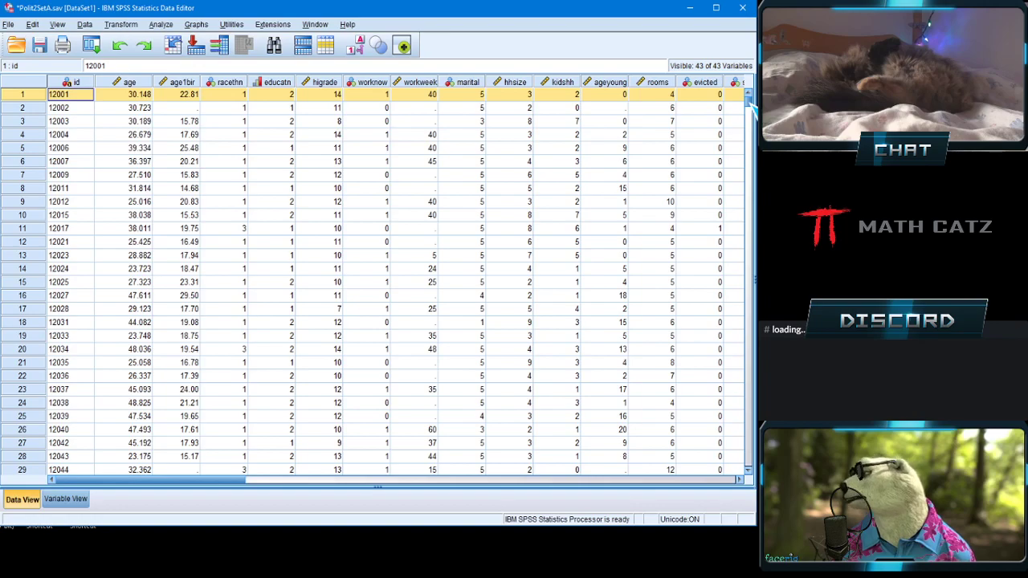
left_click_drag(751, 105, 751, 473)
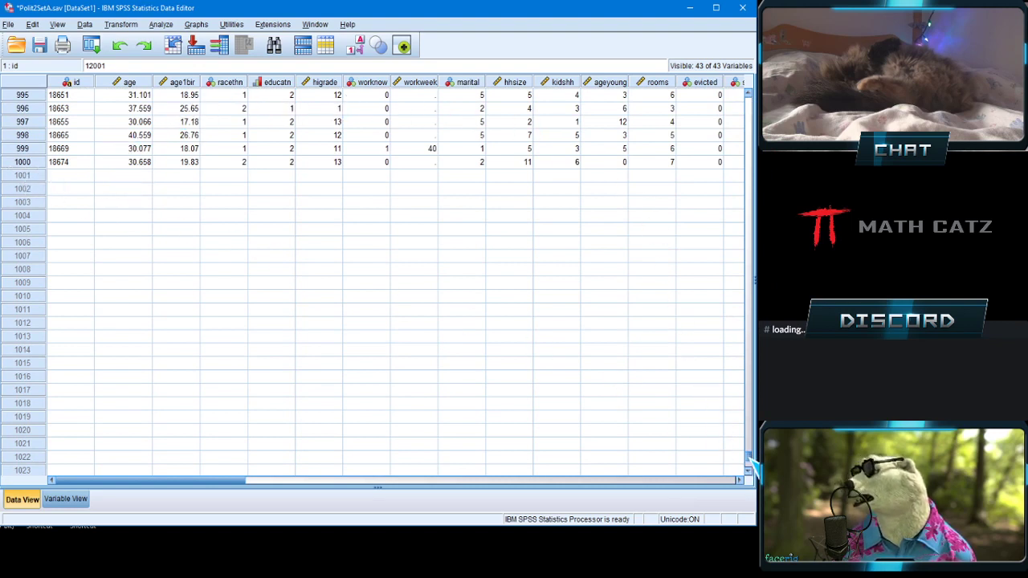
left_click_drag(749, 462, 745, 98)
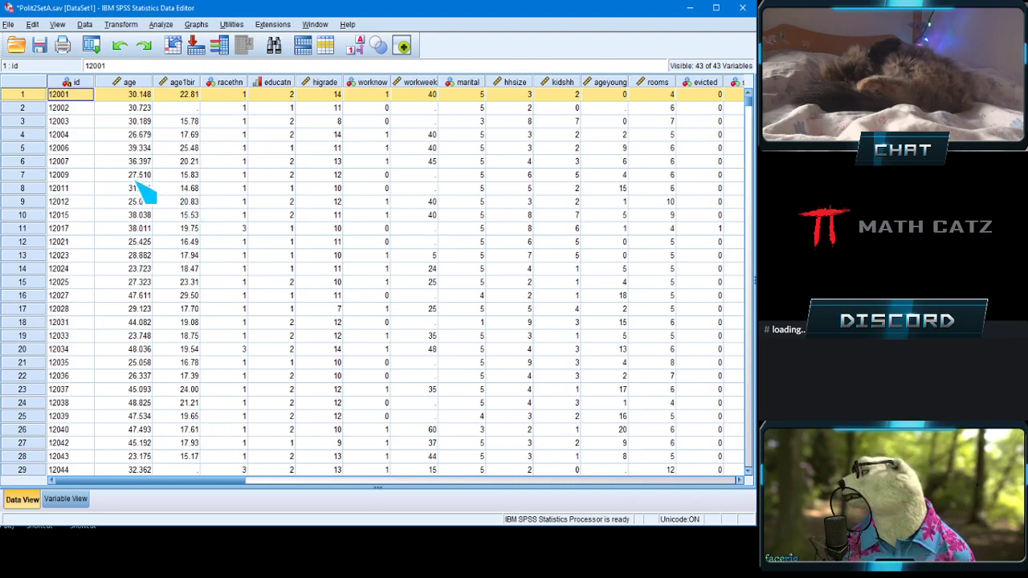
left_click_drag(186, 481, 658, 491)
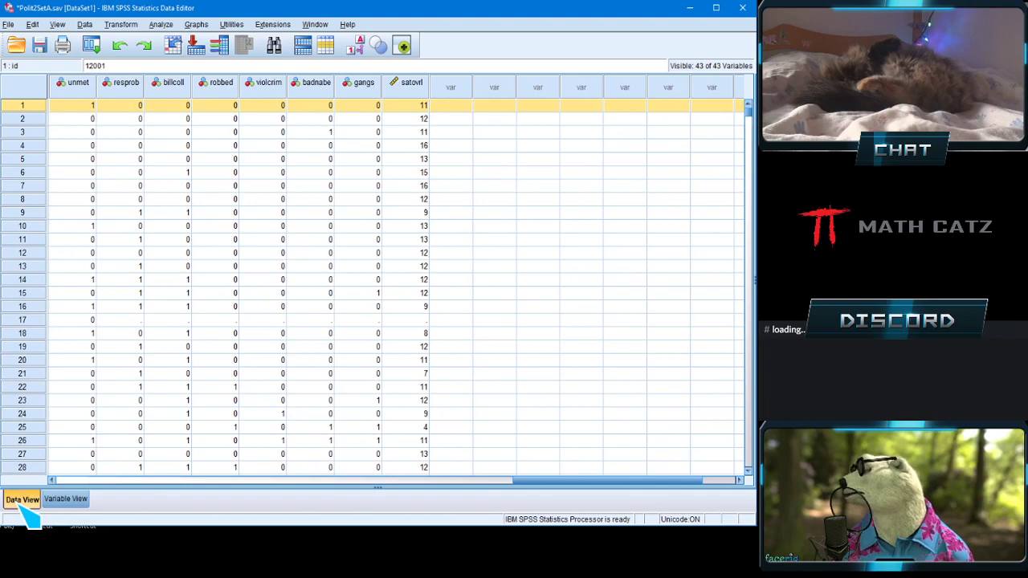
left_click_drag(546, 481, 81, 499)
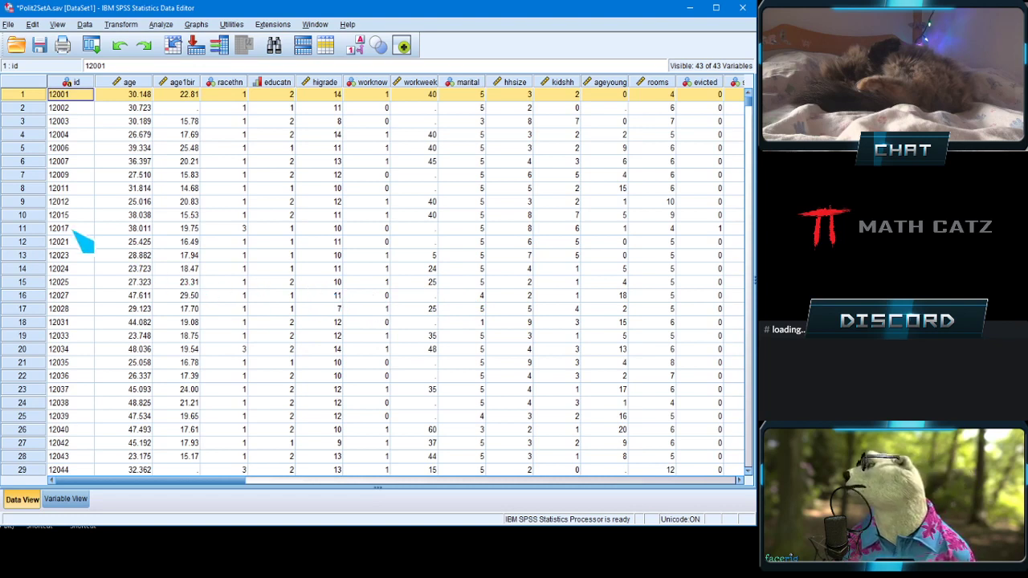
Step: Examine case 10 and the age1bir variable, ending on the cell where that row and column meet
left_click(24, 215)
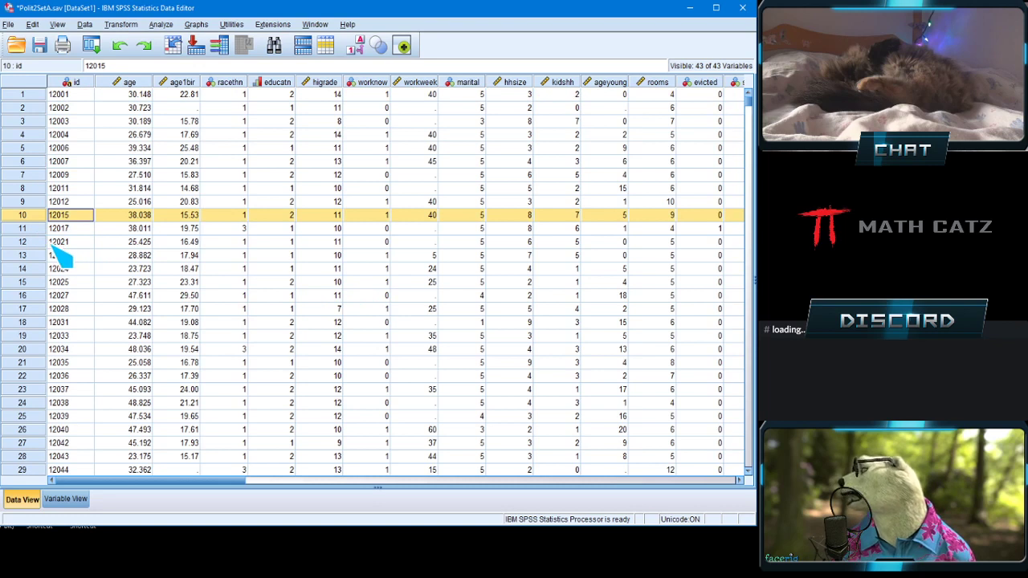
left_click(180, 83)
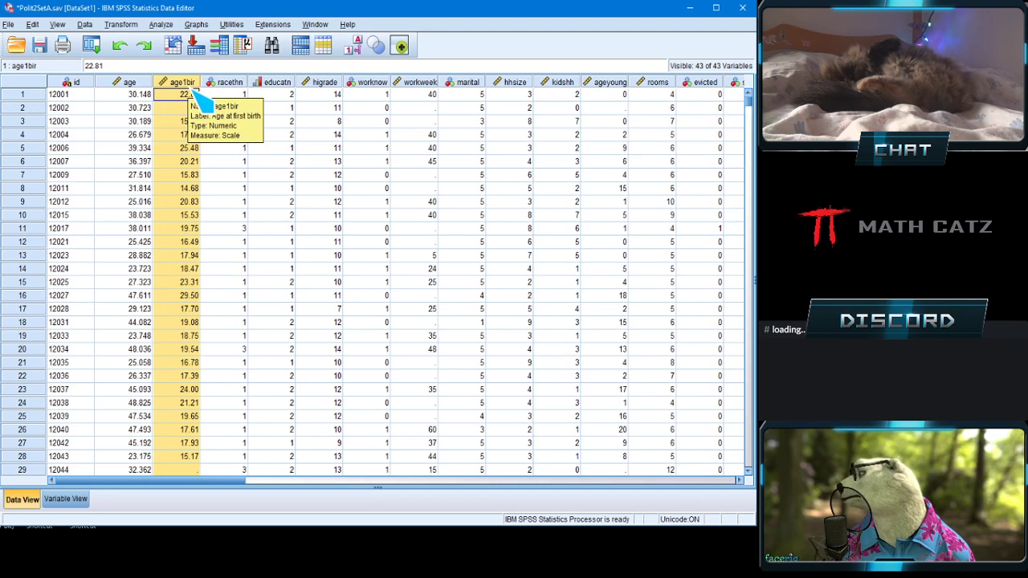
left_click(28, 216)
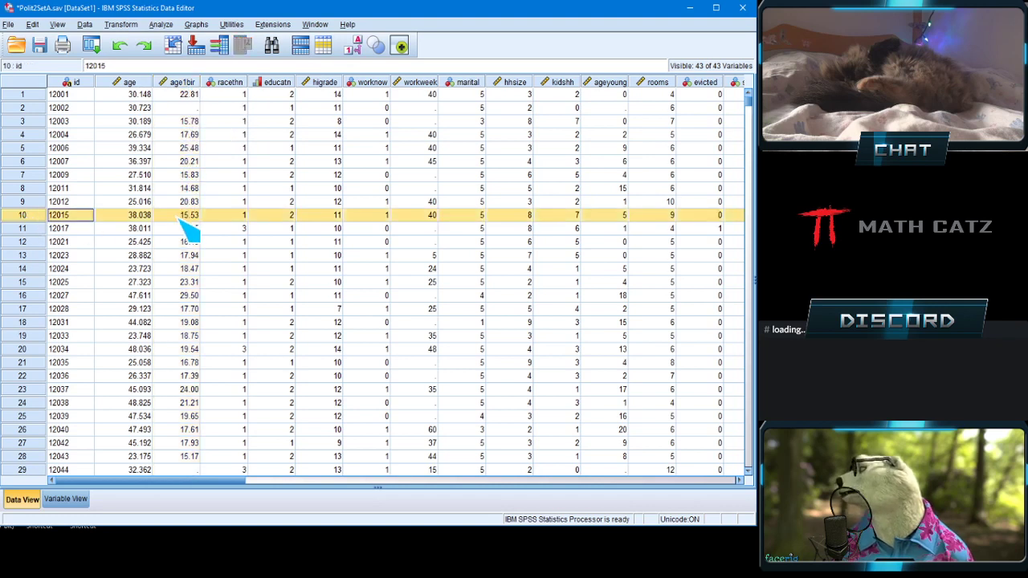
left_click(183, 218)
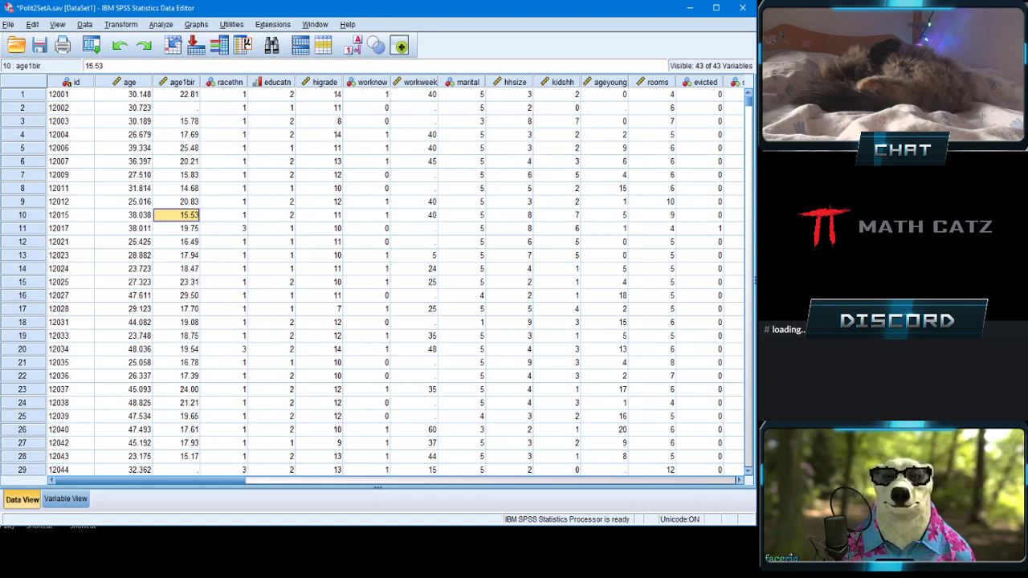
left_click(25, 215)
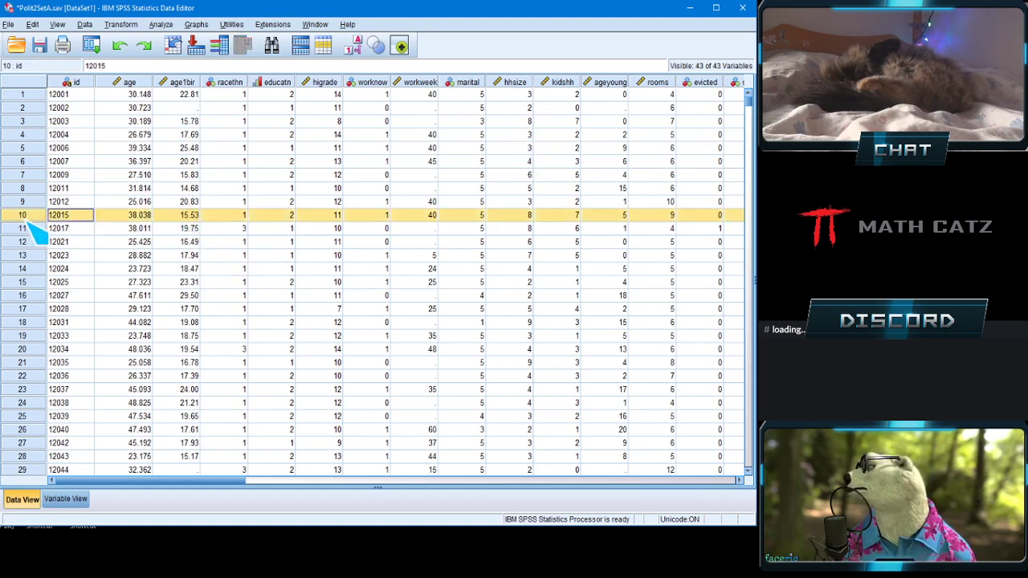
left_click(189, 216)
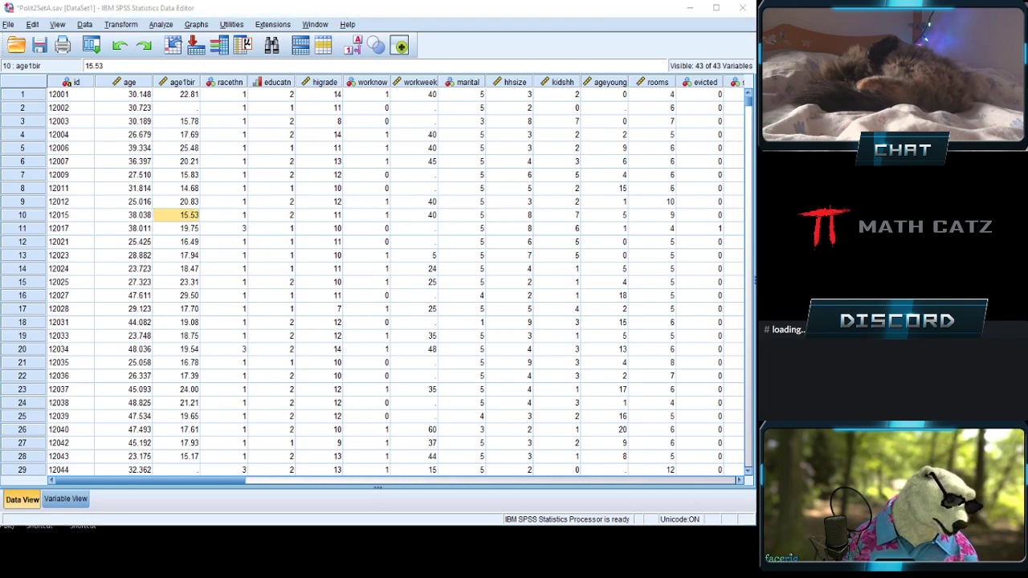
Step: Show the variable definitions, widen the Label column to fit the full descriptions, and select the age1bir variable
left_click(71, 510)
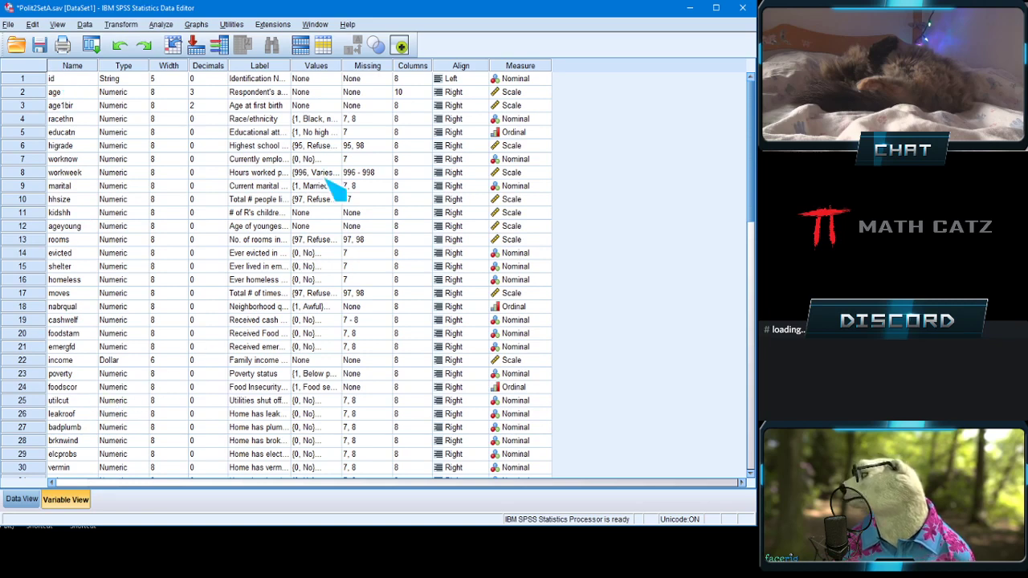
left_click(273, 66)
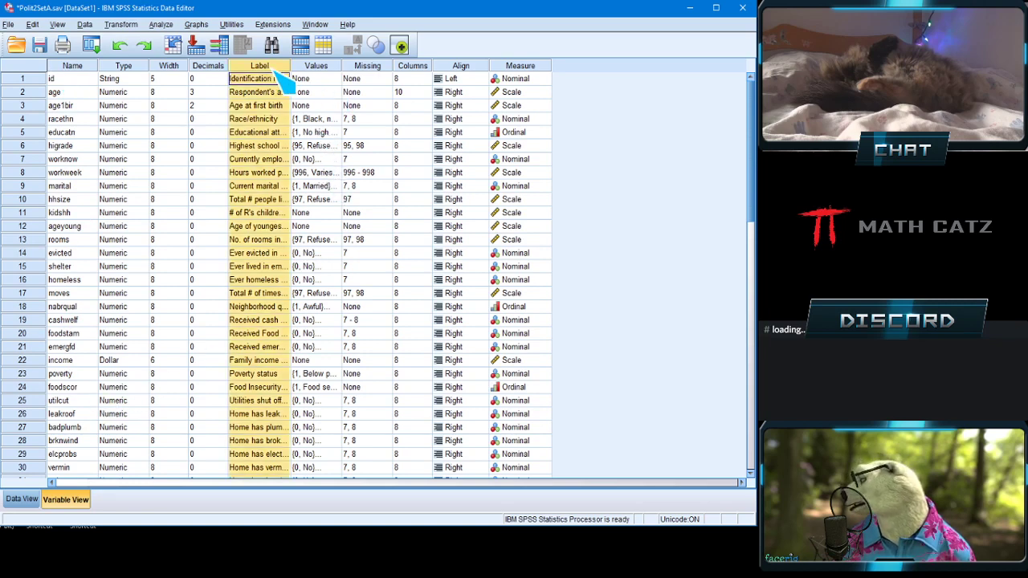
left_click_drag(290, 66, 433, 65)
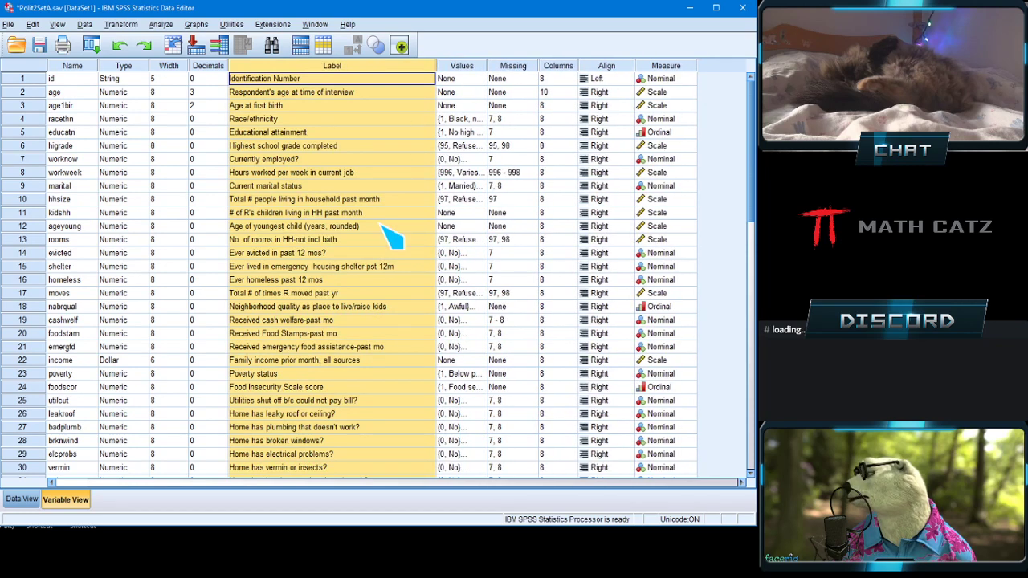
left_click(34, 106)
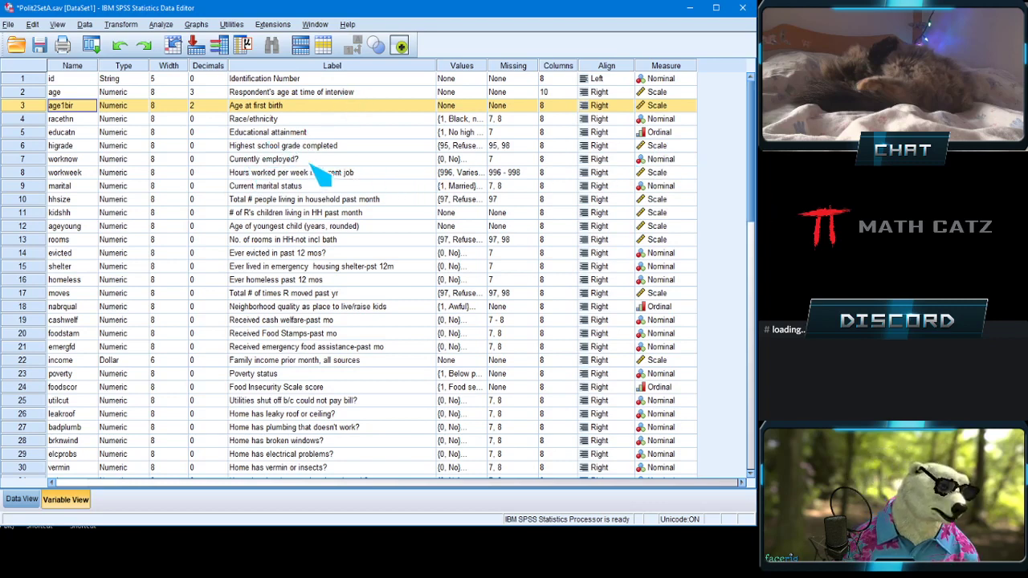
Step: Review the value labels defined for racethn without changing them, and return to the case data
left_click(69, 120)
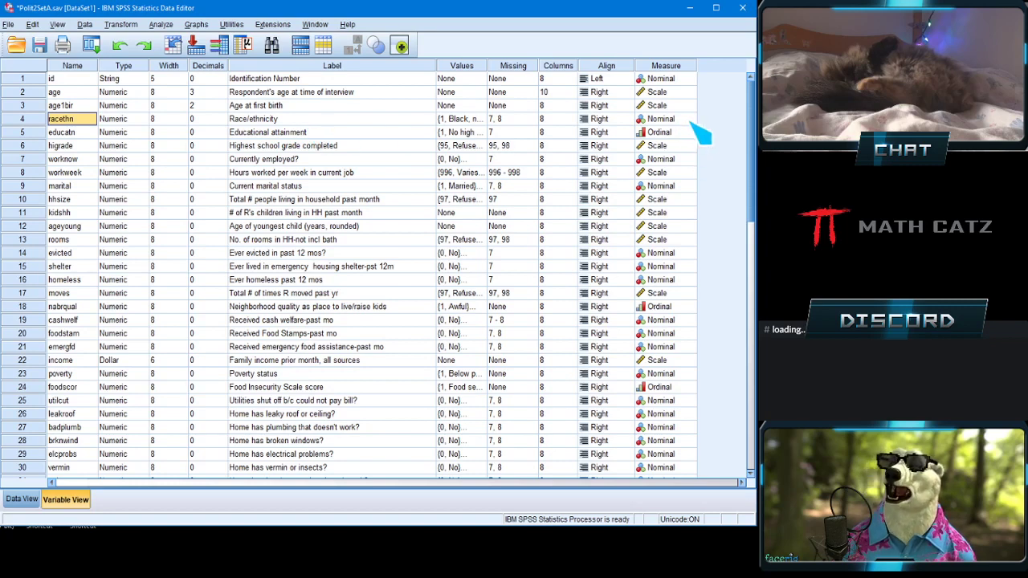
left_click(459, 120)
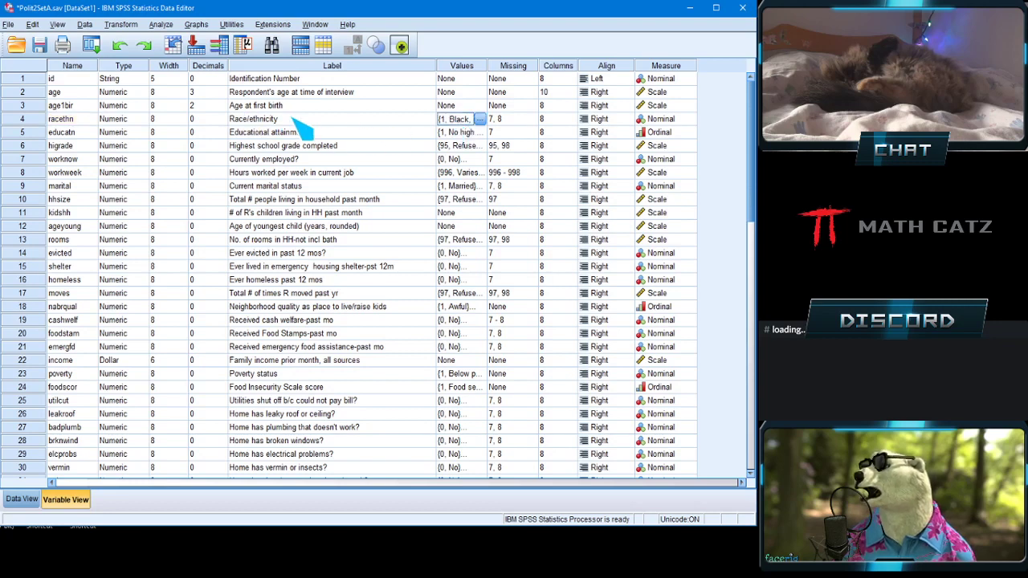
left_click(479, 119)
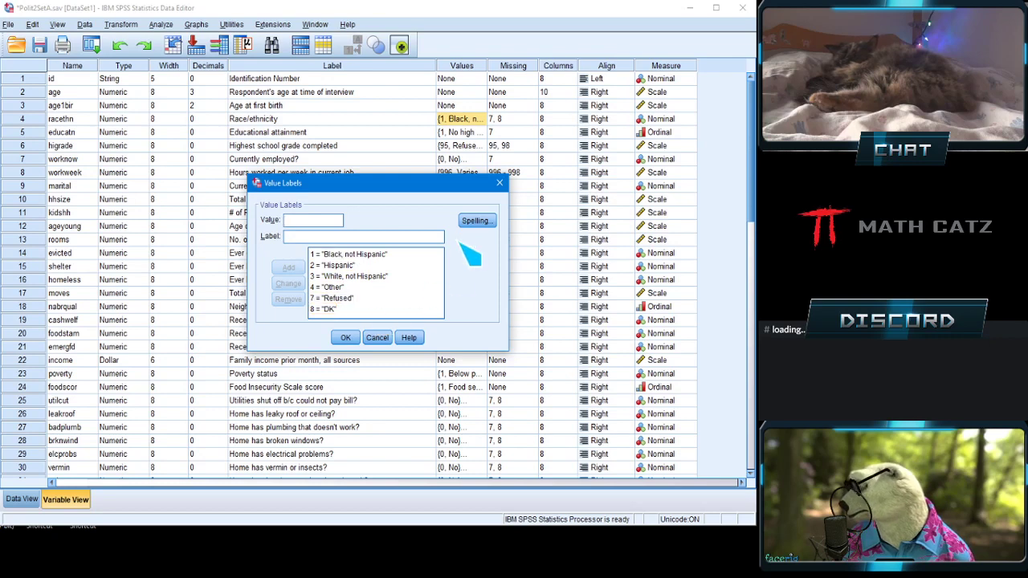
left_click(374, 339)
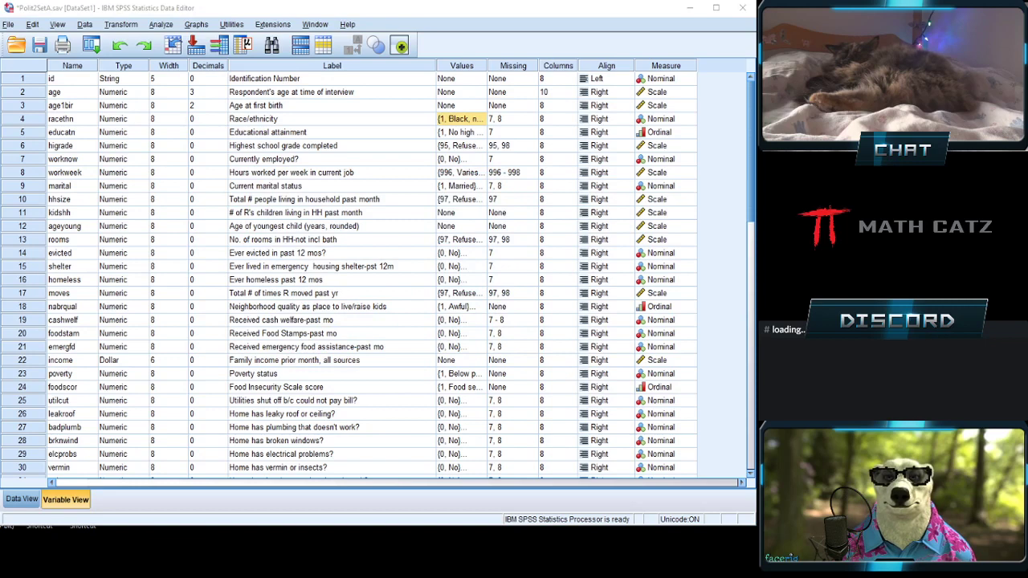
left_click(29, 503)
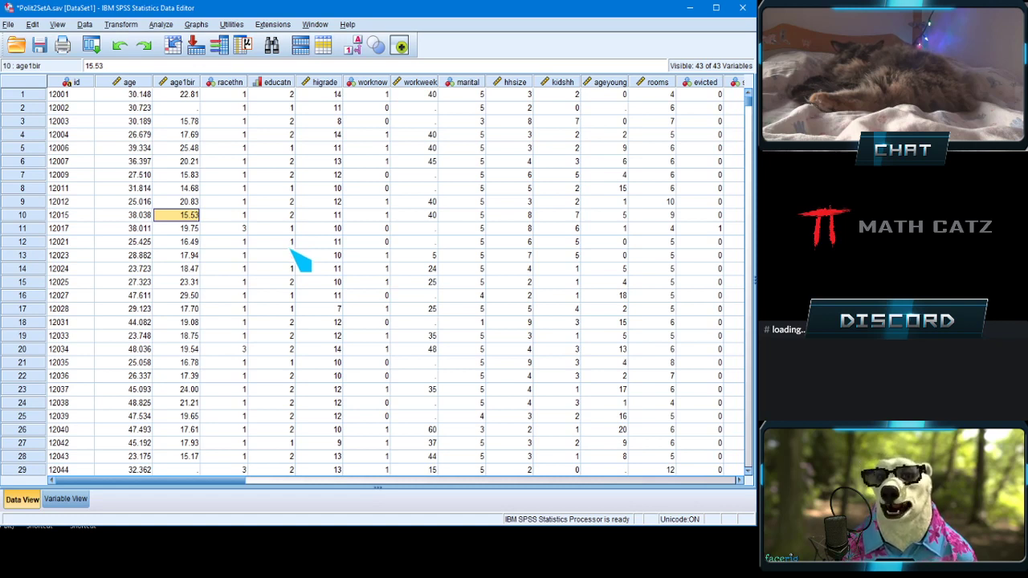
left_click(161, 25)
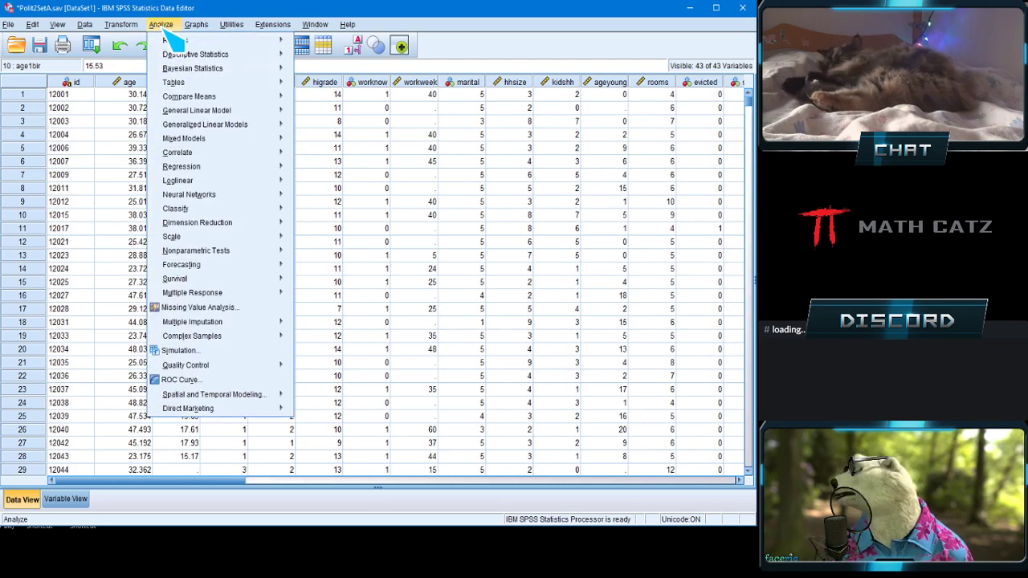
mouse_move(315, 25)
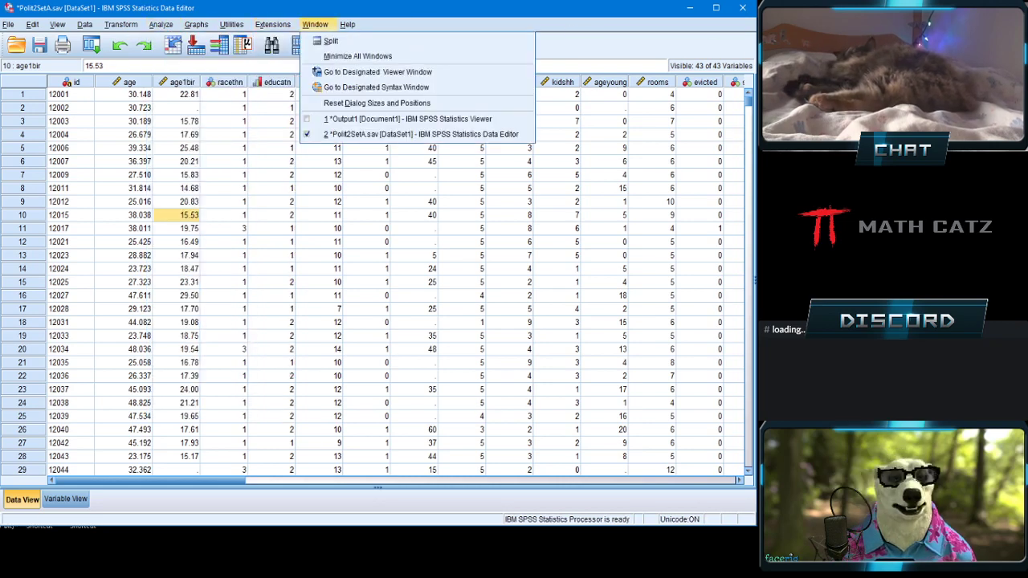
left_click(408, 118)
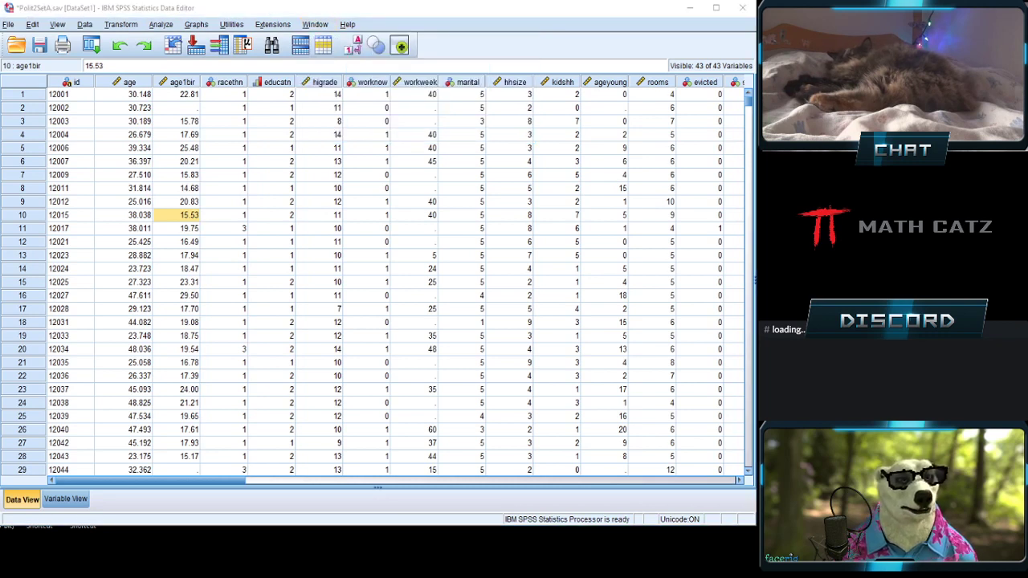
key("alt+Tab")
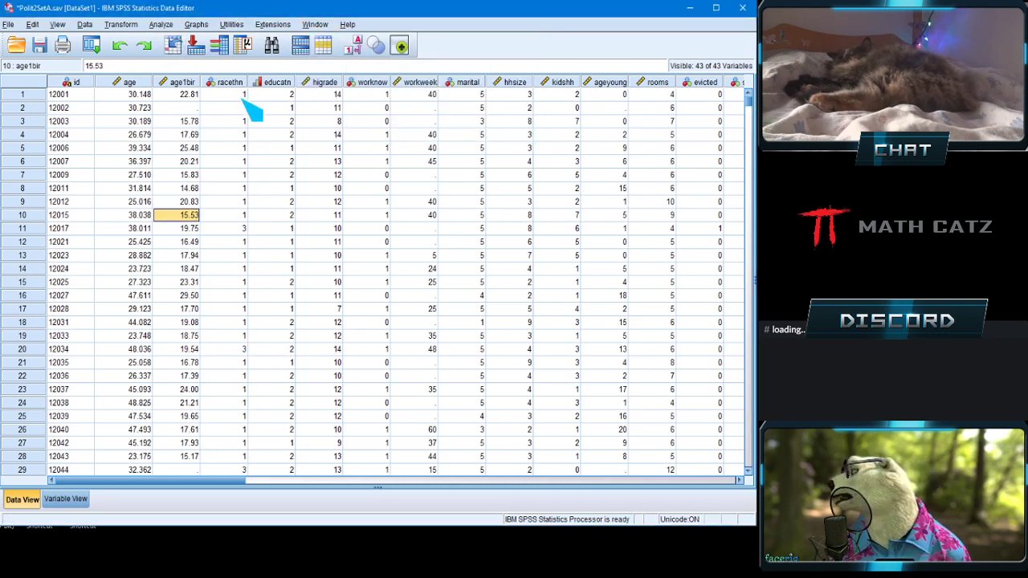
Step: Run a Frequencies analysis on Race/ethnicity [racethn] with its frequency table displayed
left_click(160, 24)
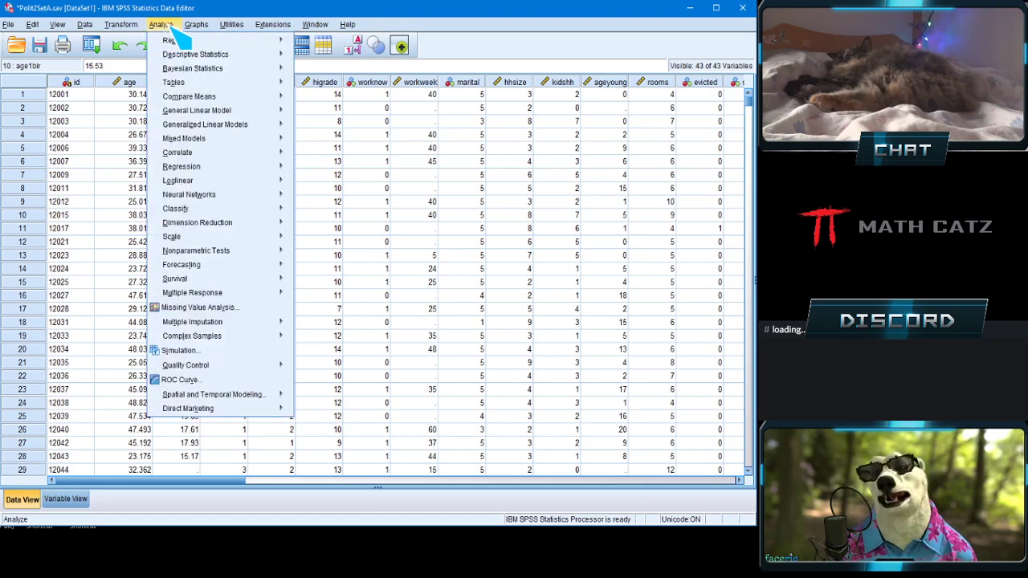
mouse_move(183, 58)
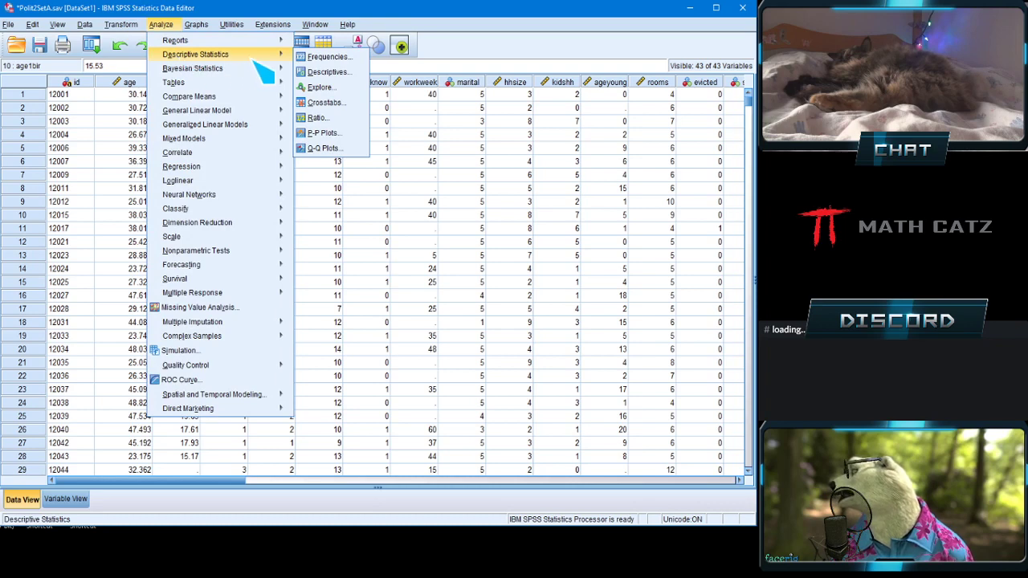
left_click(351, 62)
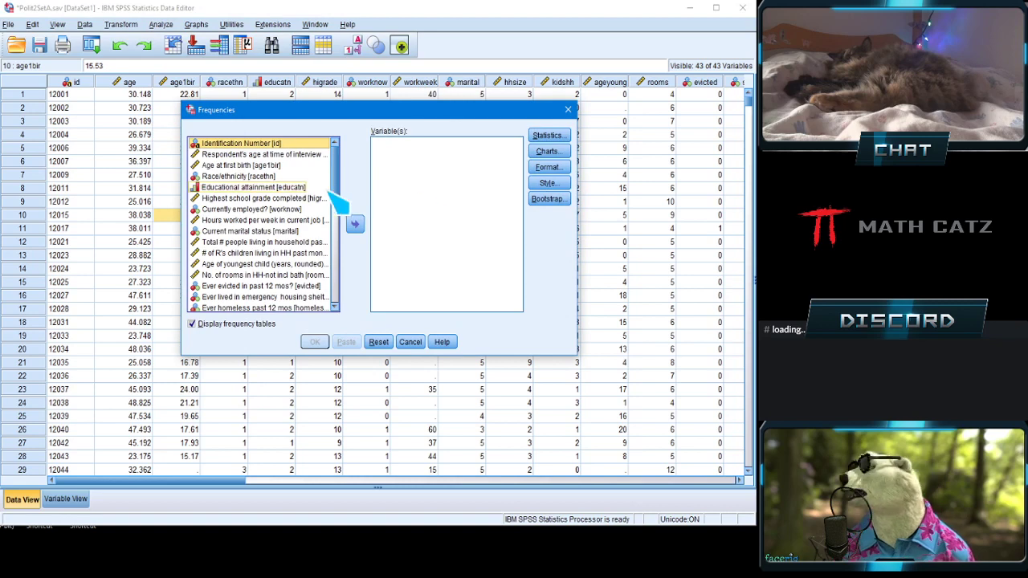
left_click(243, 177)
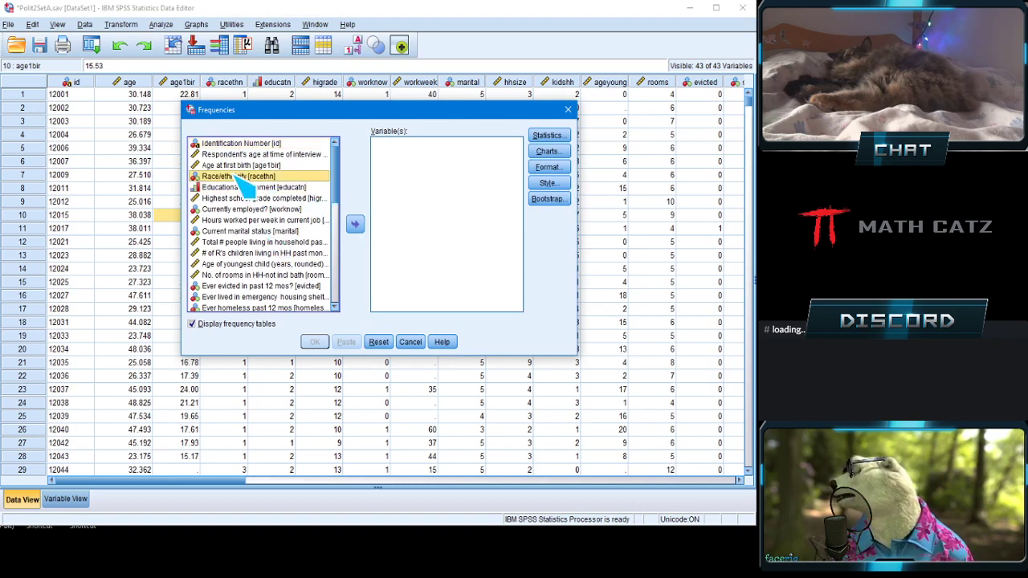
left_click(355, 224)
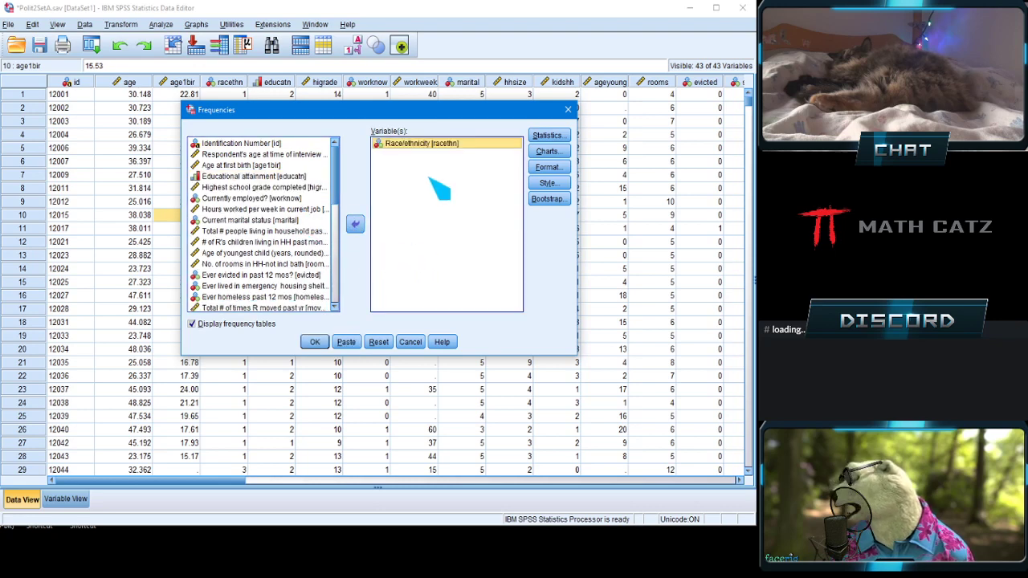
left_click(315, 343)
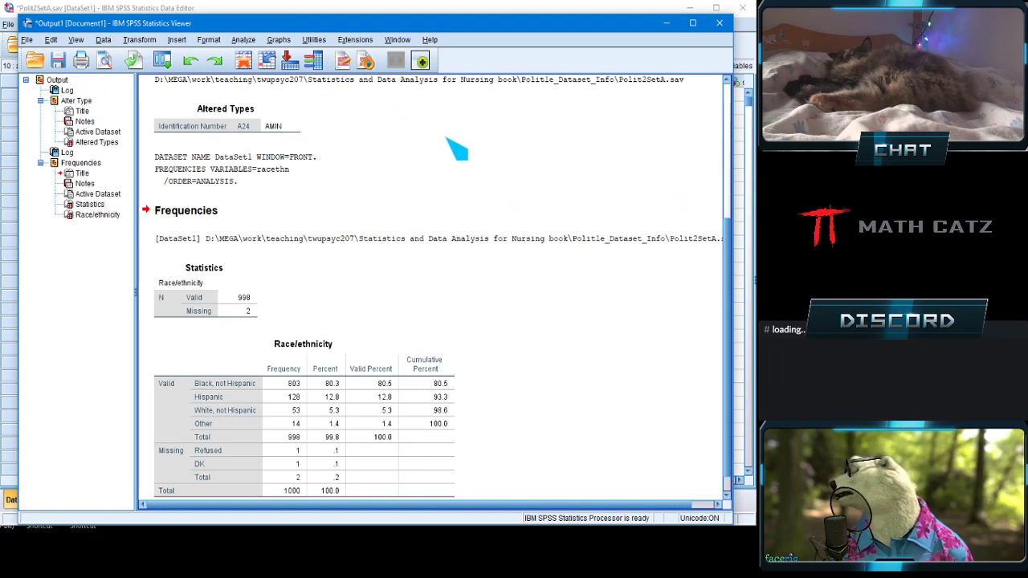
Step: Examine the Race/ethnicity frequency table in the output, including valid and missing cases, and return to the case data
scroll(729, 273, "down", 1)
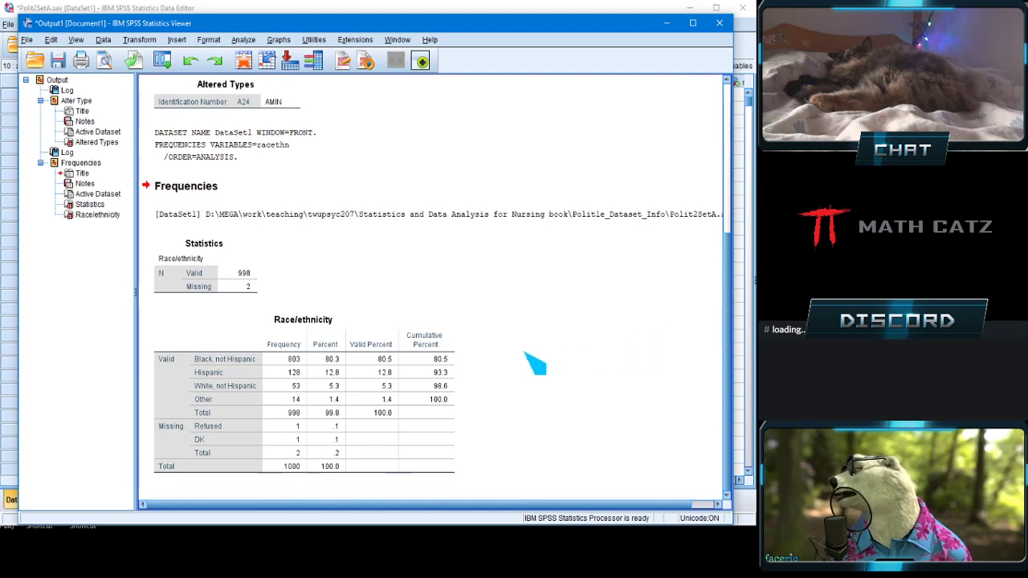
scroll(531, 363, "up", 4)
scroll(532, 362, "down", 4)
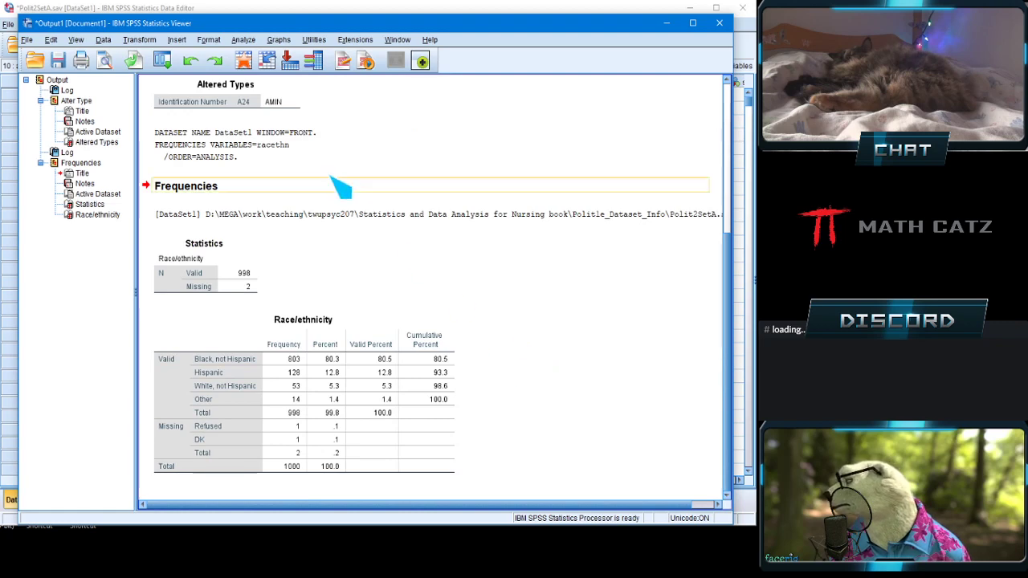
left_click(76, 40)
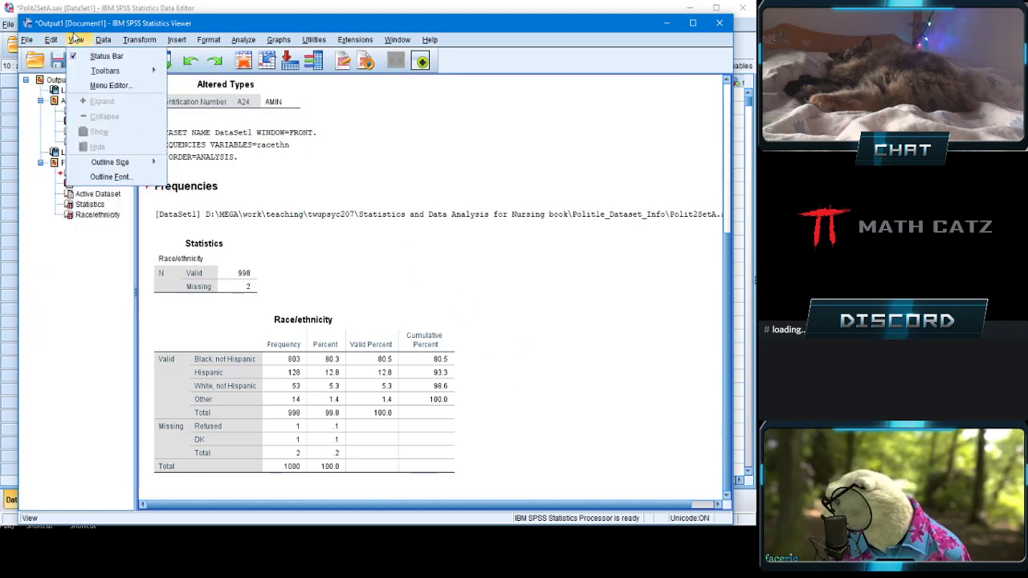
mouse_move(104, 71)
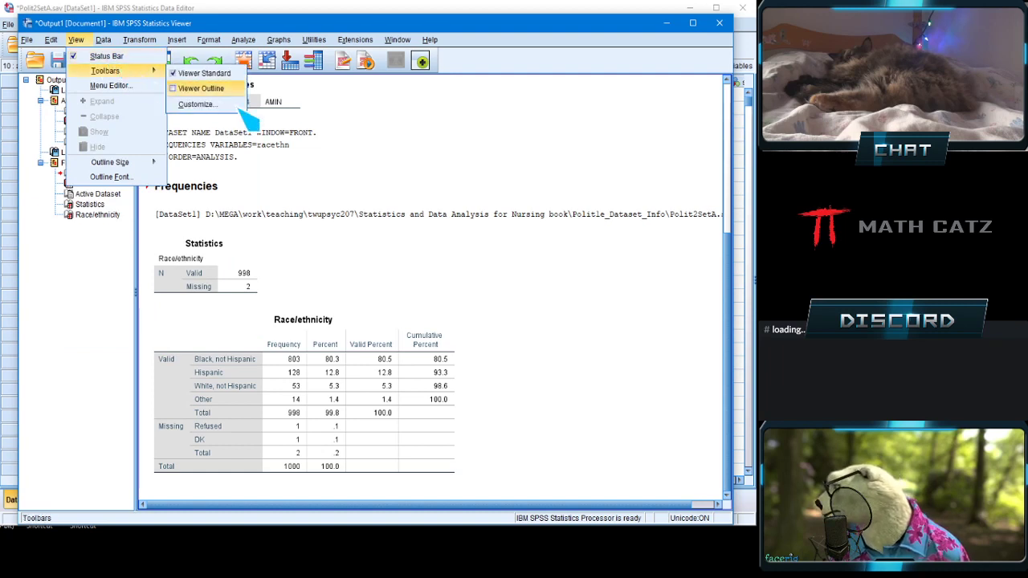
left_click(404, 207)
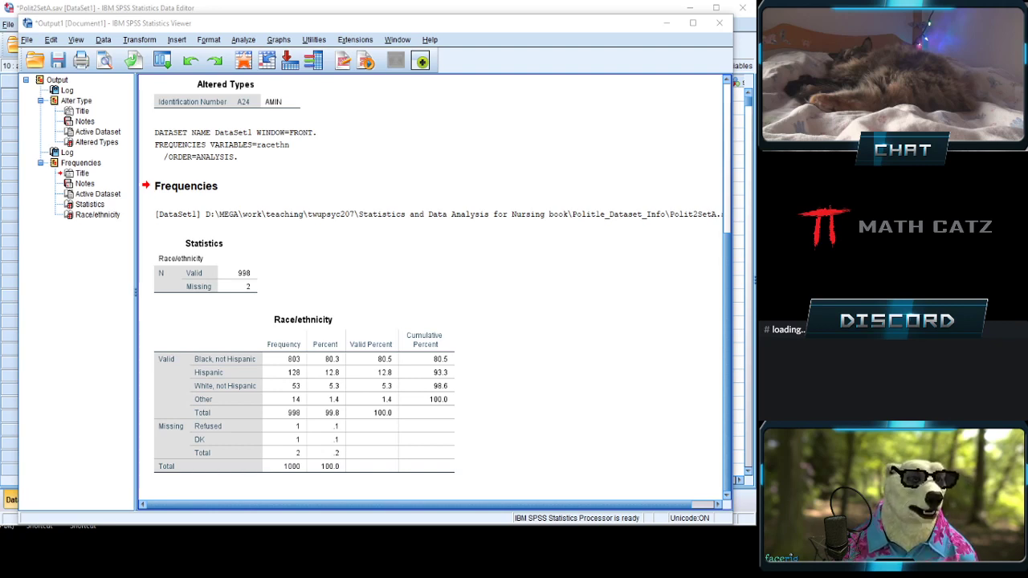
key("alt+Tab")
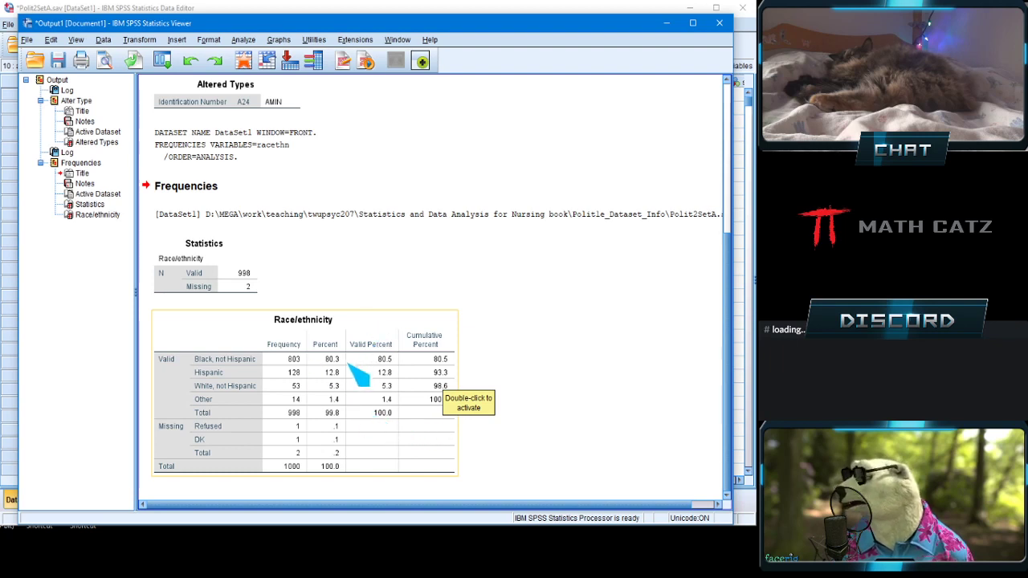
left_click(668, 26)
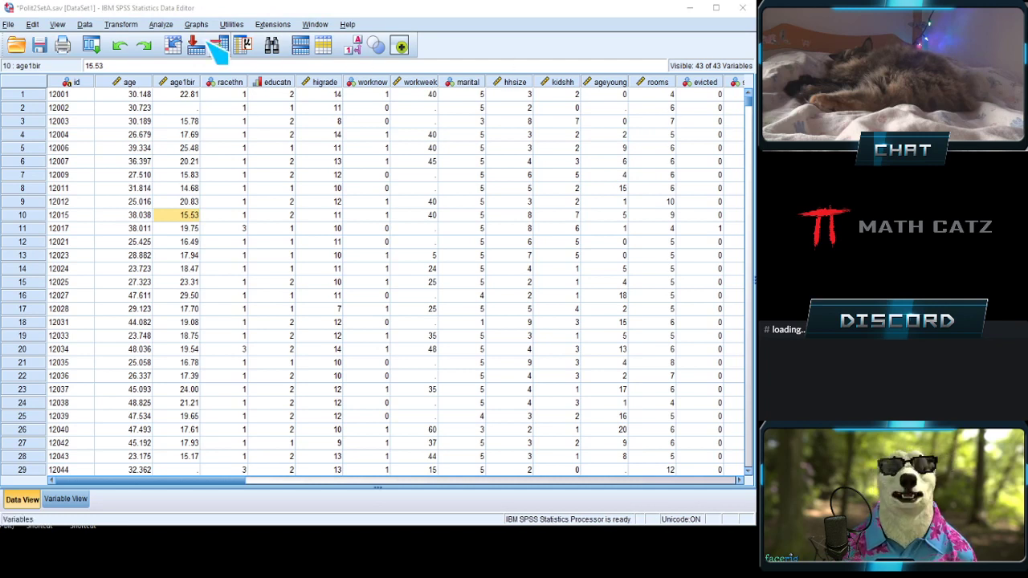
left_click(172, 12)
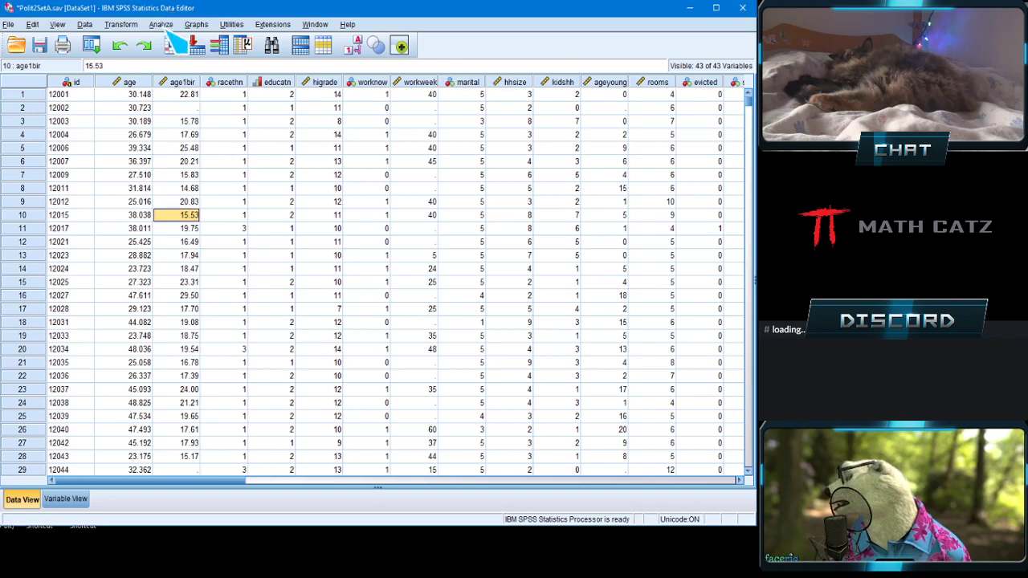
left_click(162, 25)
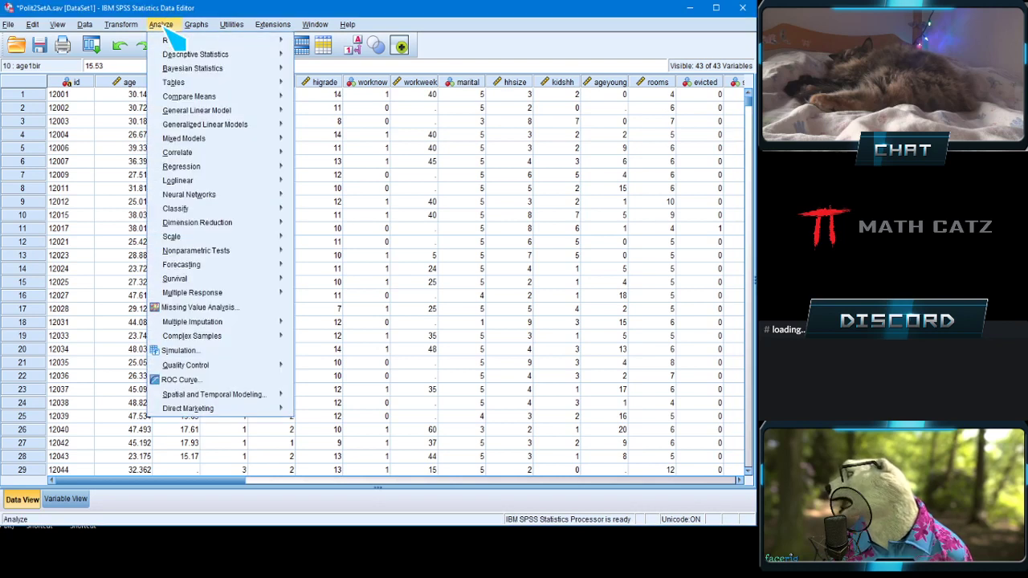
mouse_move(187, 59)
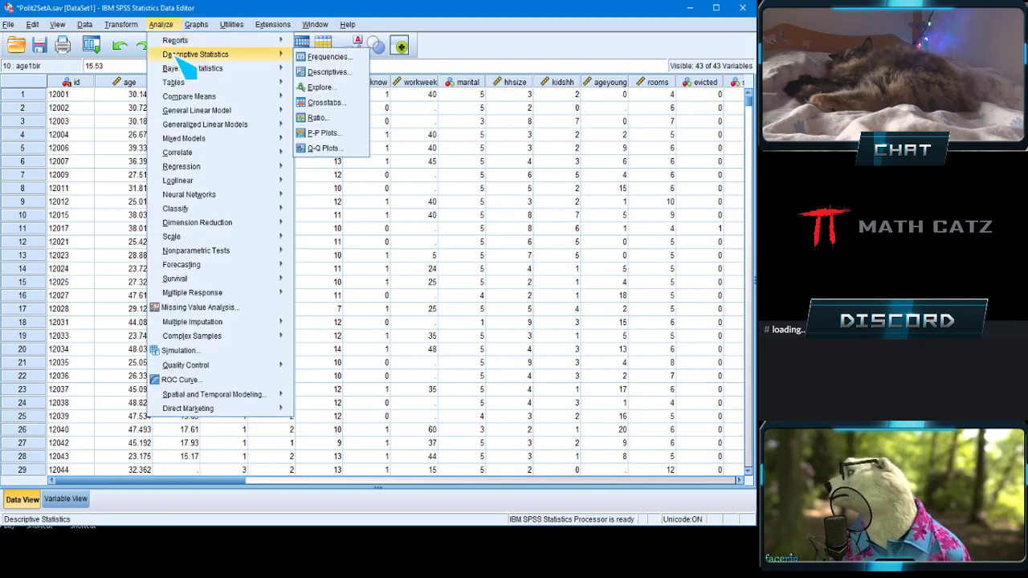
left_click(351, 64)
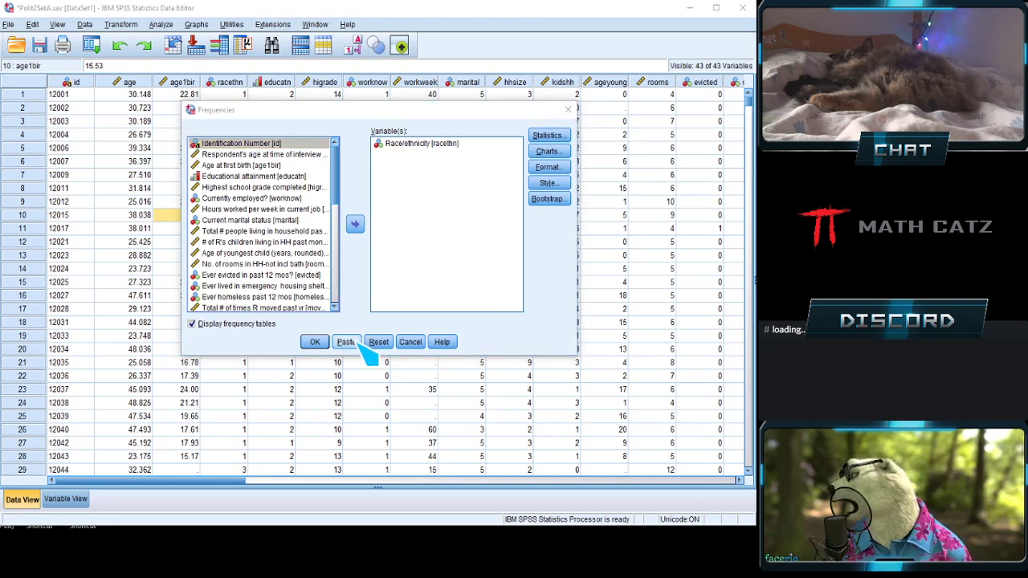
left_click(414, 345)
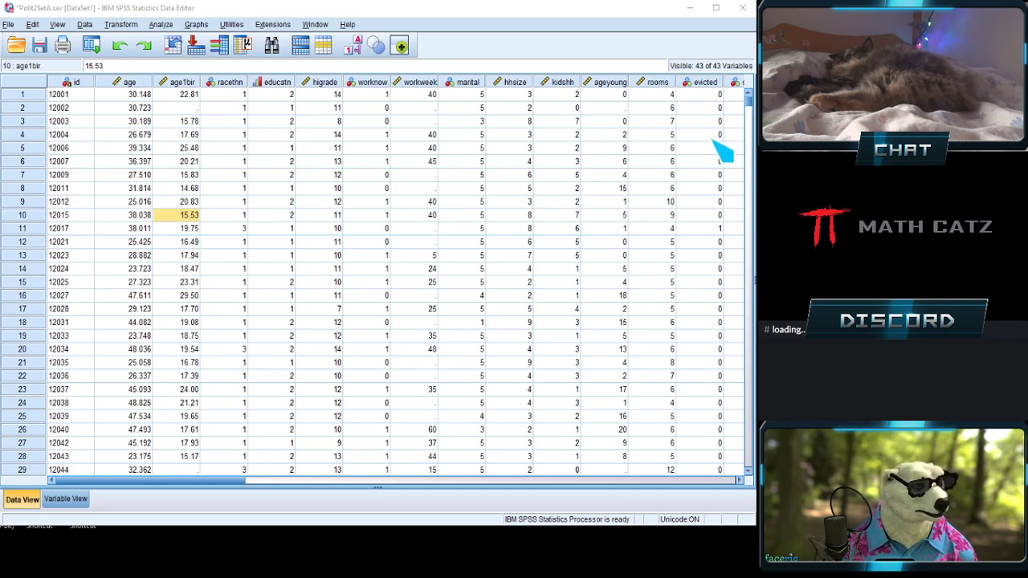
Step: Run Frequencies on Race/ethnicity again, adding a bar chart with its chart values set to Percentages
left_click(163, 25)
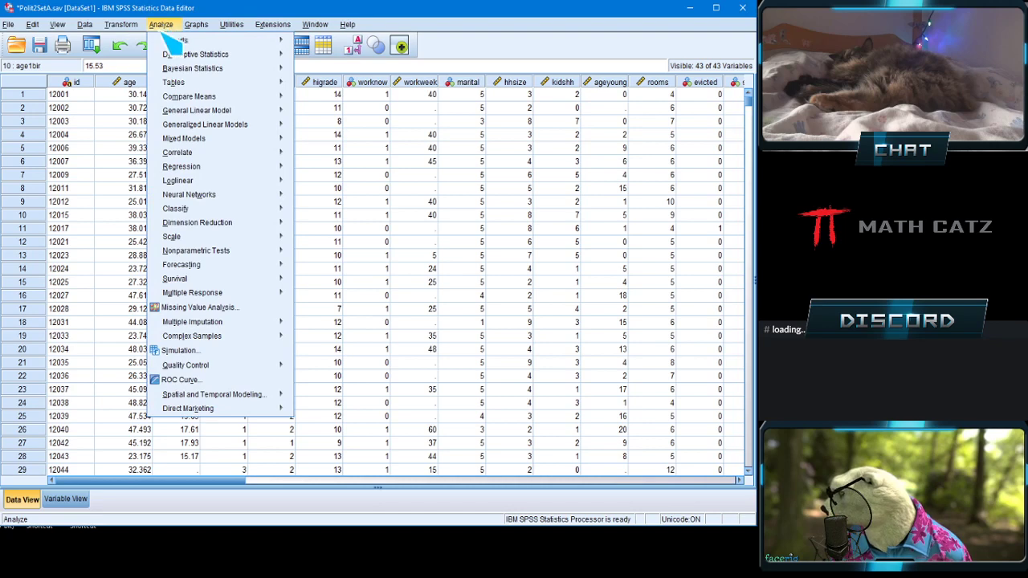
mouse_move(166, 54)
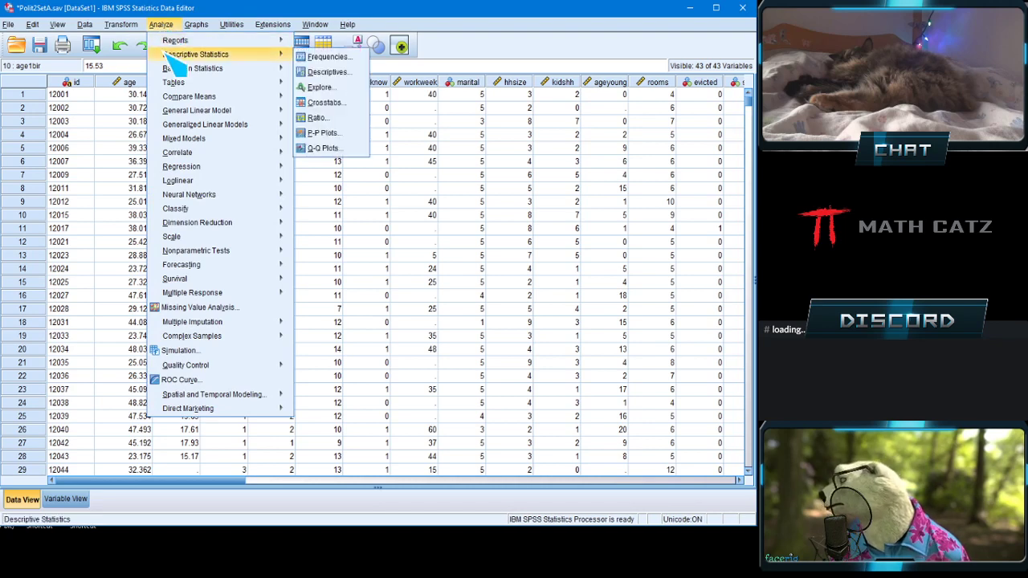
left_click(327, 57)
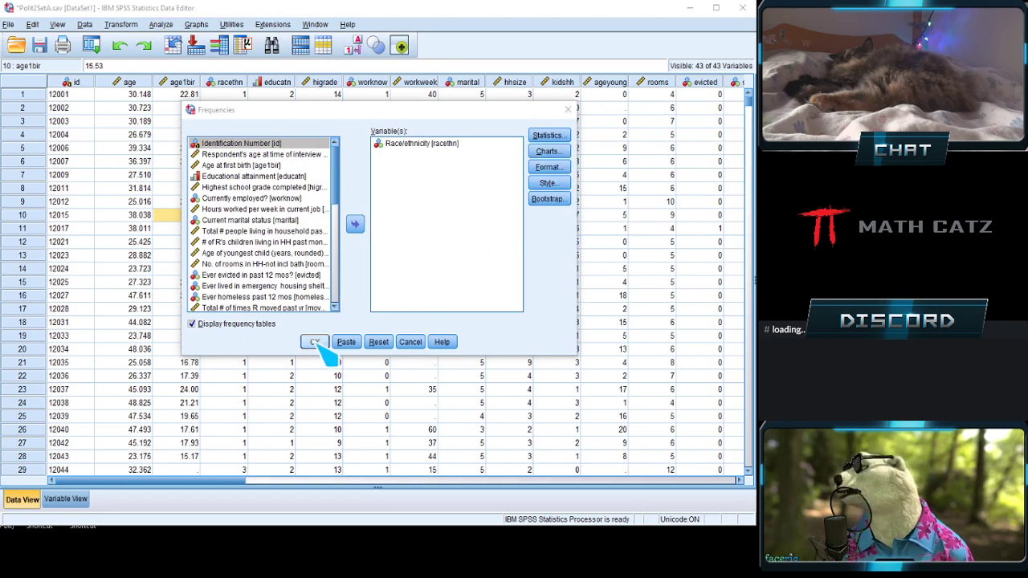
left_click(551, 153)
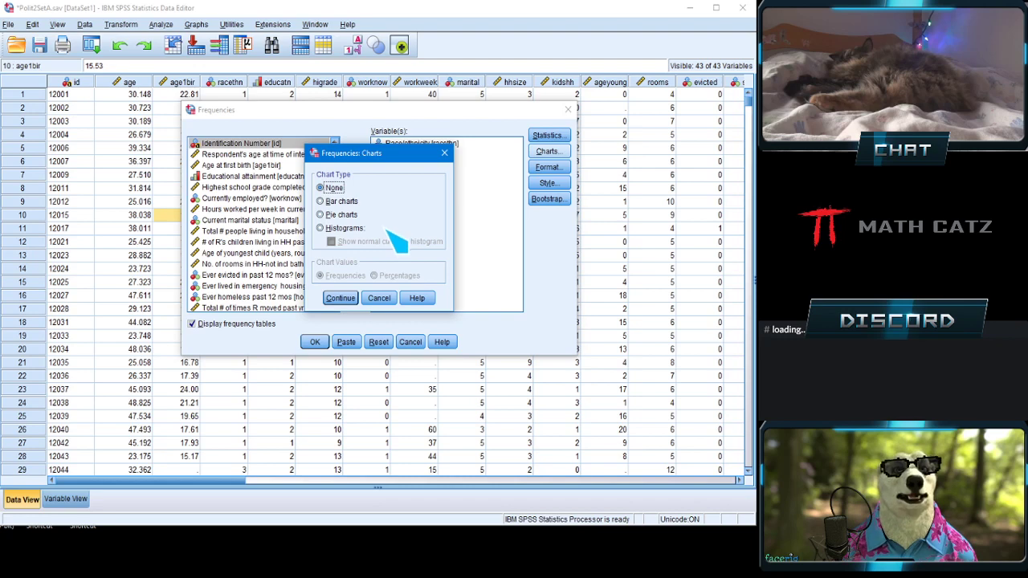
left_click(321, 201)
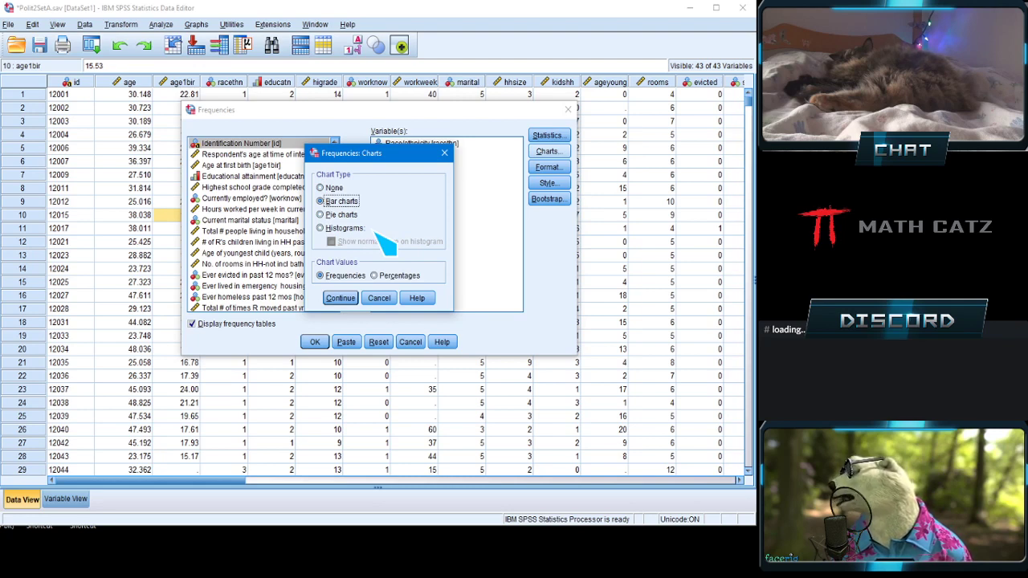
left_click(375, 277)
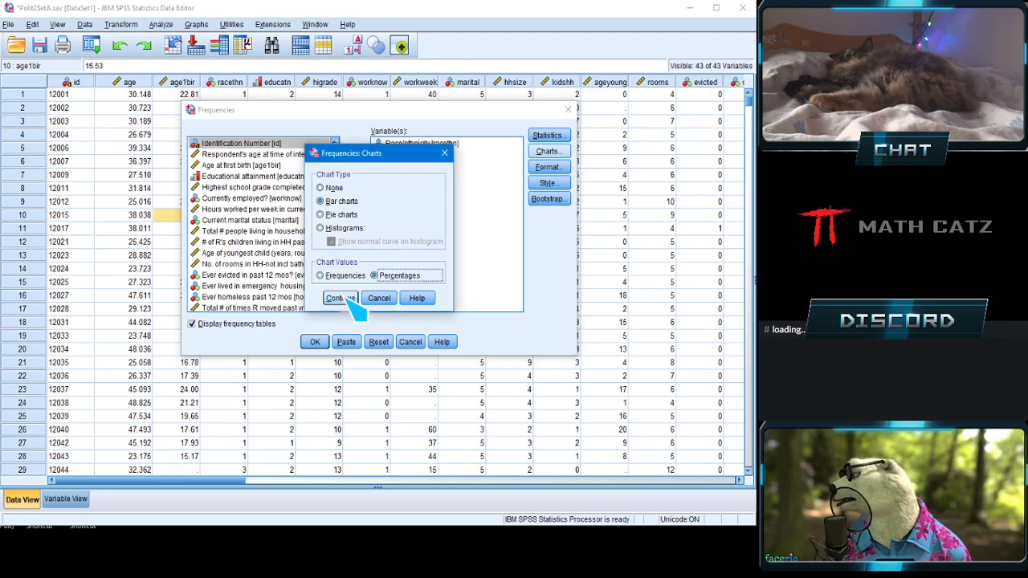
left_click(340, 298)
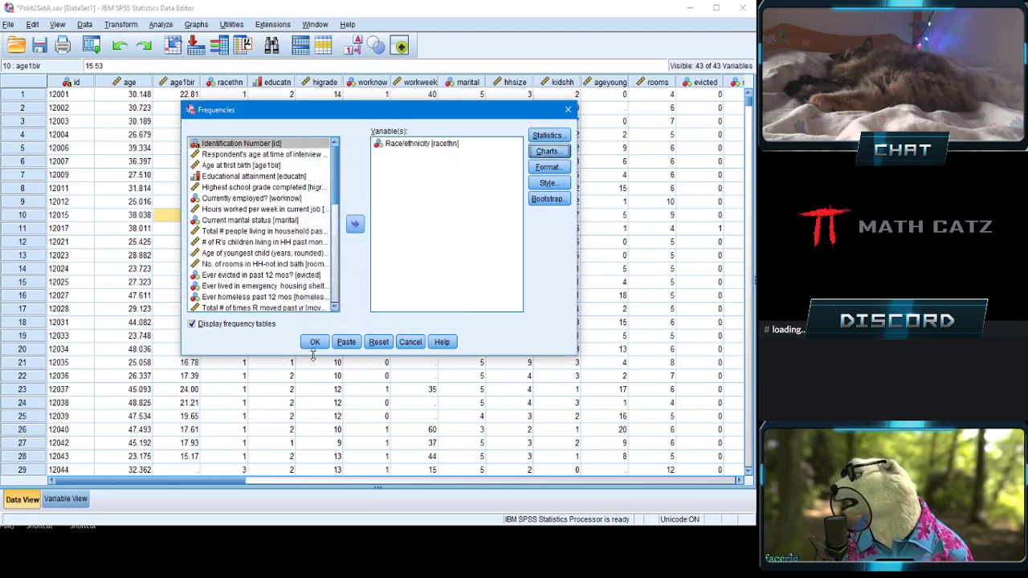
left_click(315, 342)
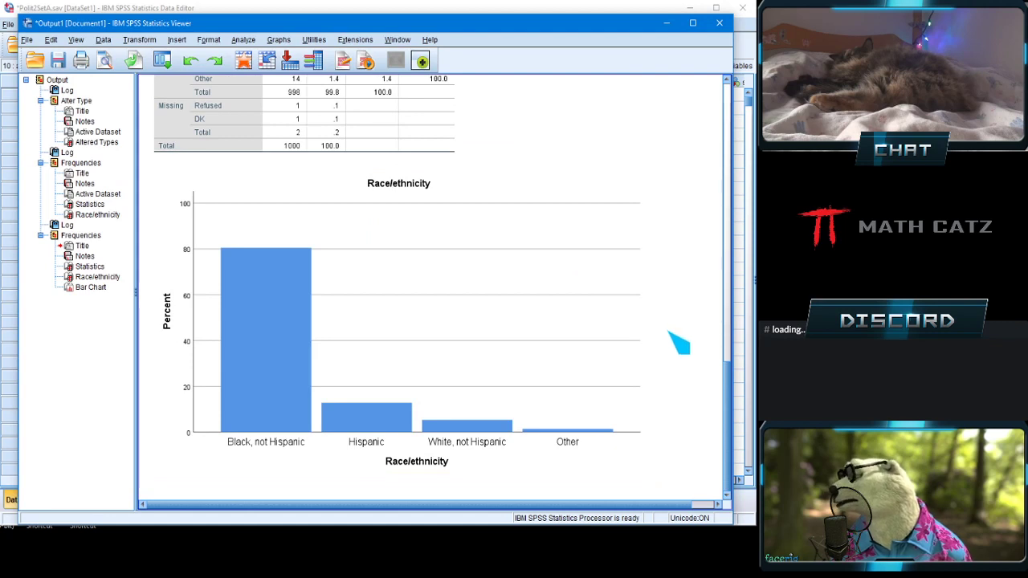
Step: Compare the Race/ethnicity bar chart with the frequency table above it in the output
scroll(668, 331, "up", 1)
scroll(667, 331, "down", 1)
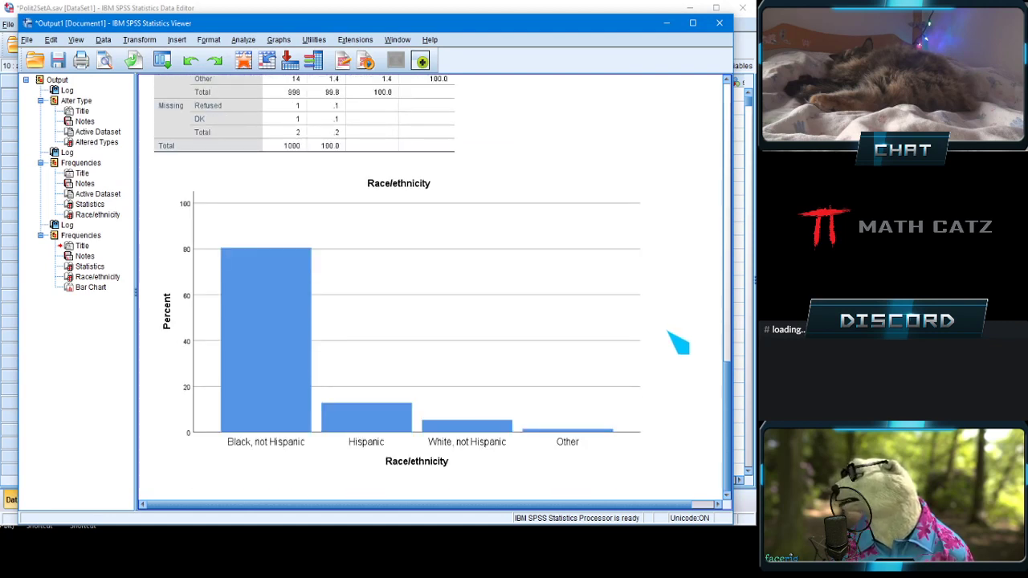
scroll(676, 344, "up", 2)
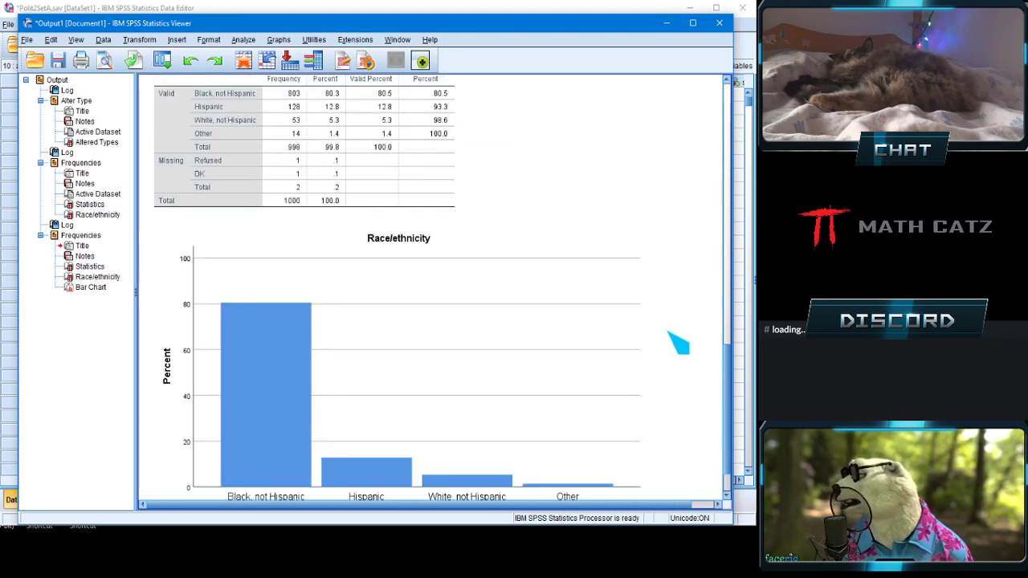
scroll(677, 344, "down", 1)
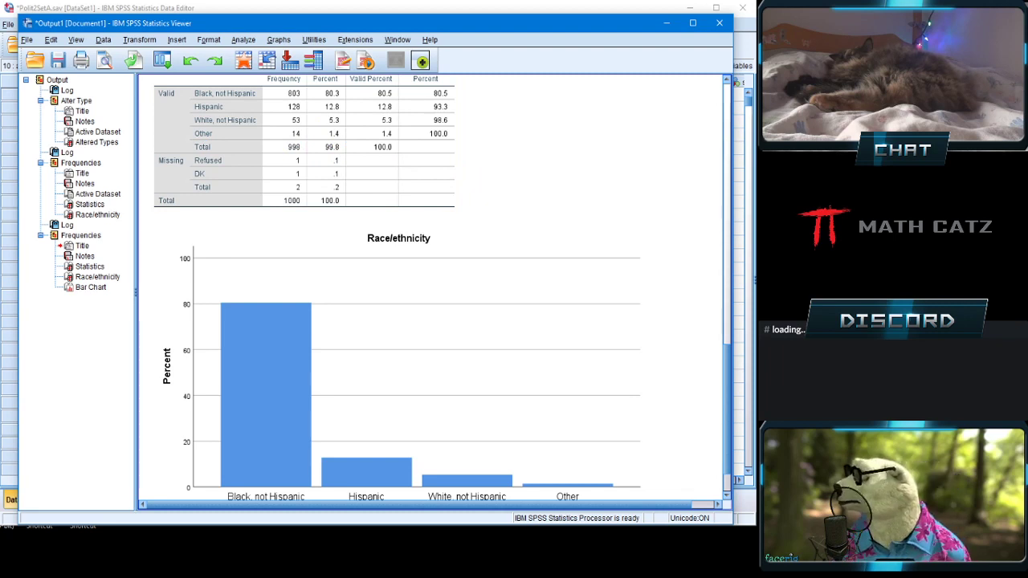
Step: Replace Race/ethnicity with Highest school grade completed [higrade] as the Frequencies variable and run the analysis
left_click(401, 10)
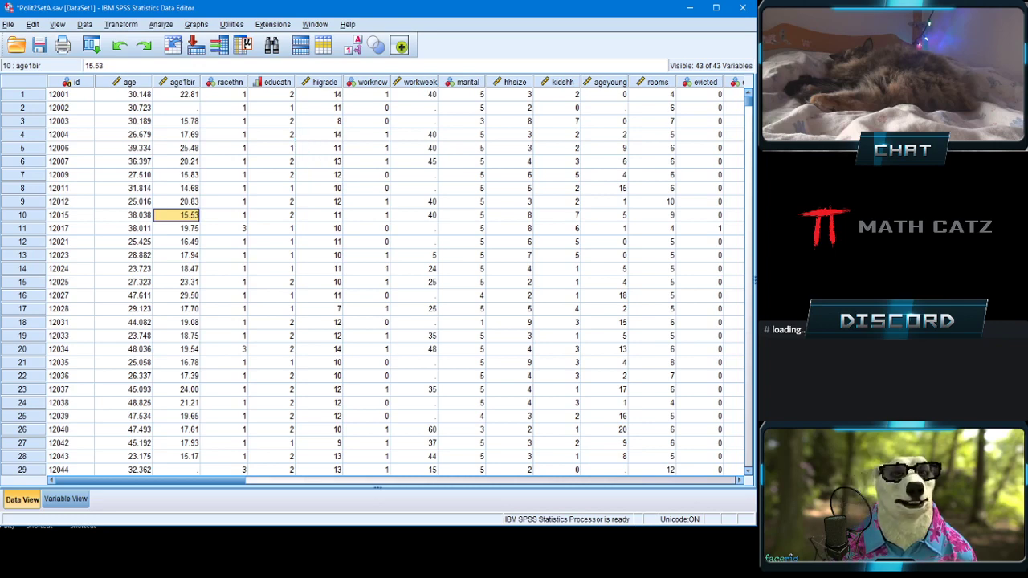
left_click(160, 24)
mouse_move(170, 58)
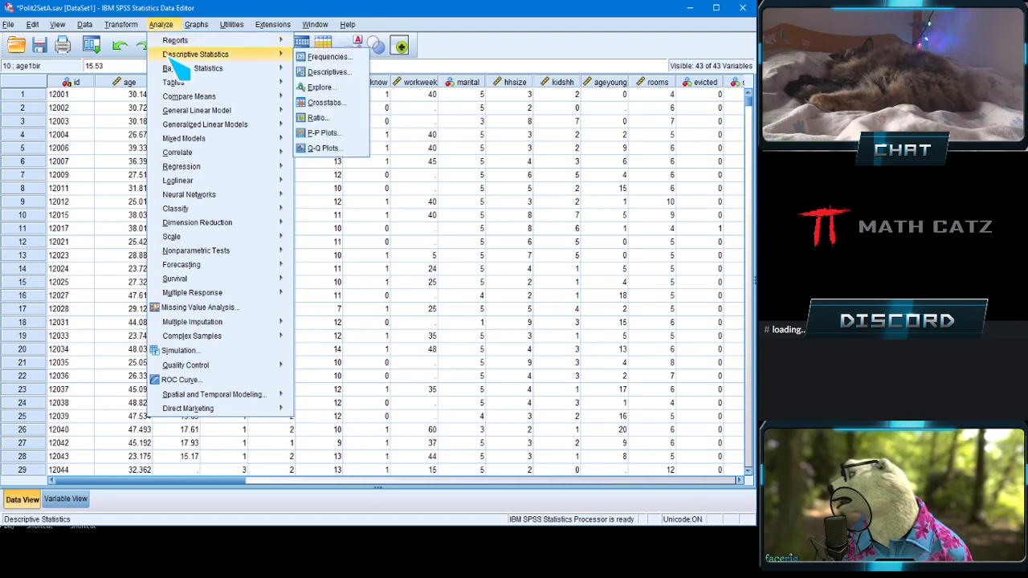
left_click(348, 60)
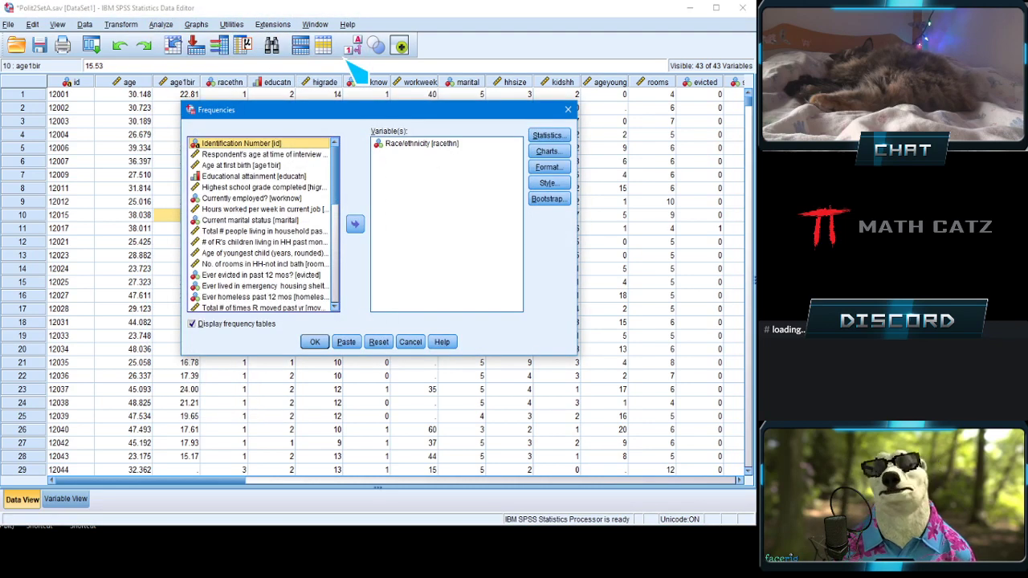
left_click(424, 143)
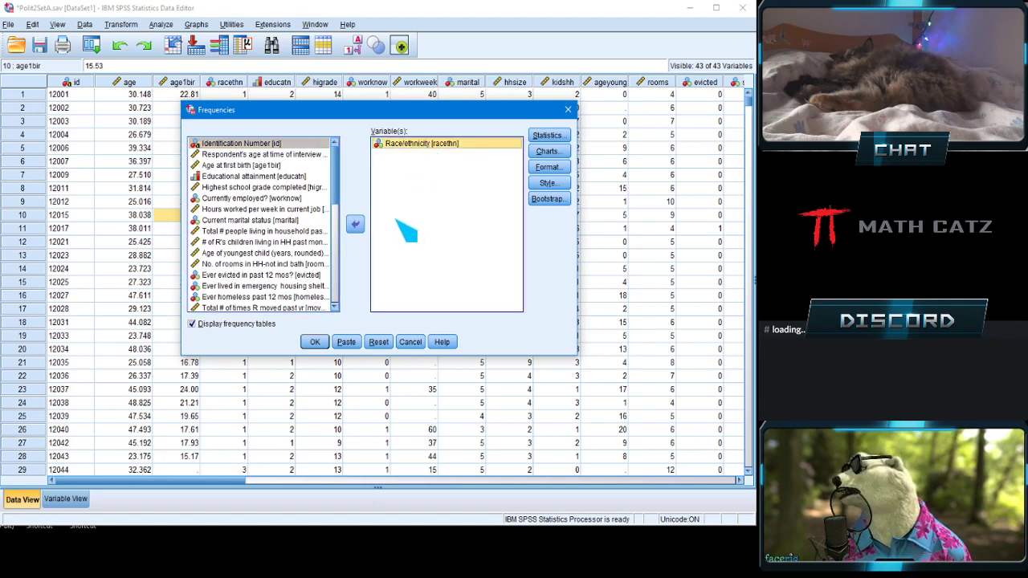
left_click(355, 225)
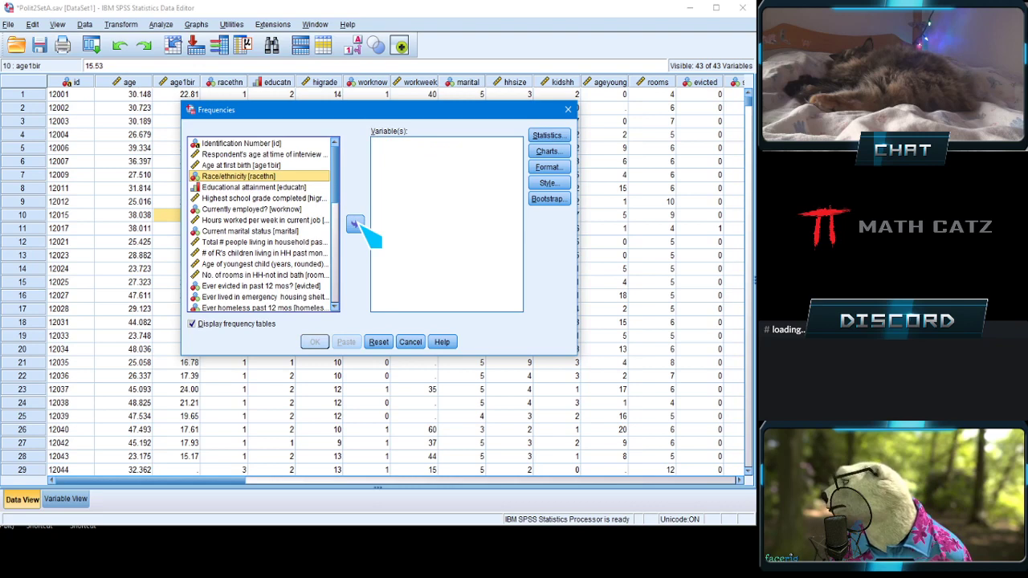
left_click(251, 200)
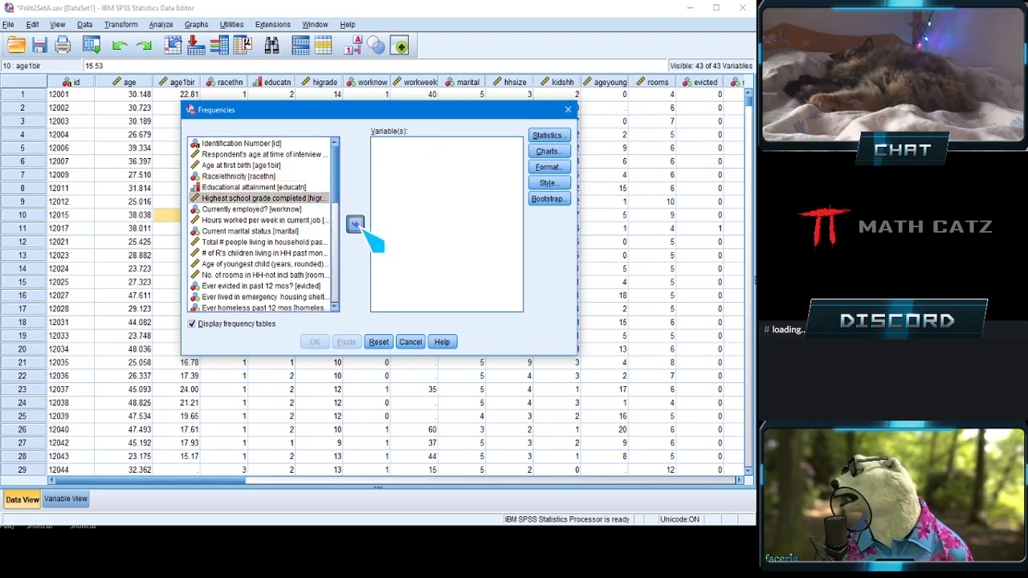
left_click(355, 224)
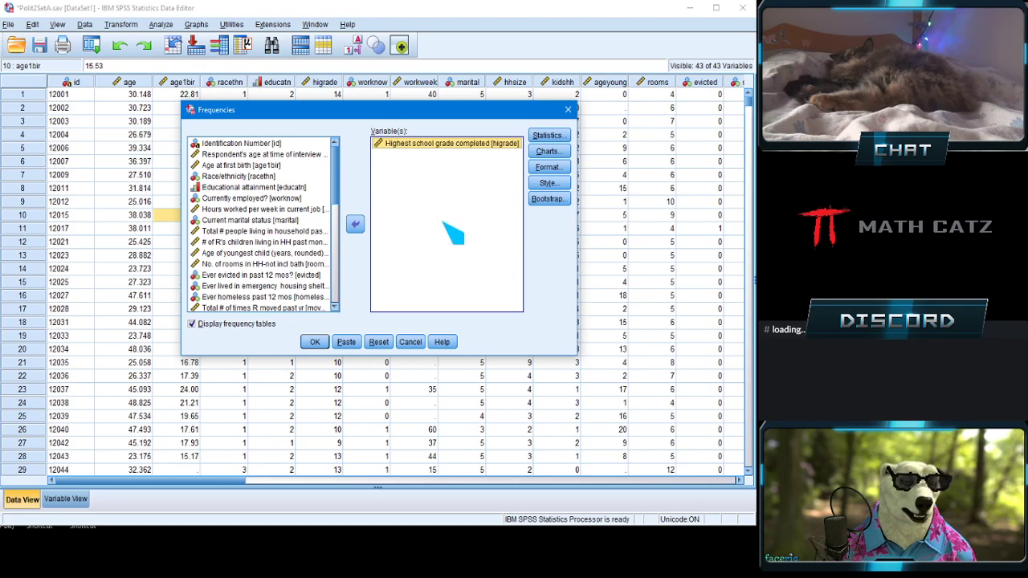
left_click(321, 347)
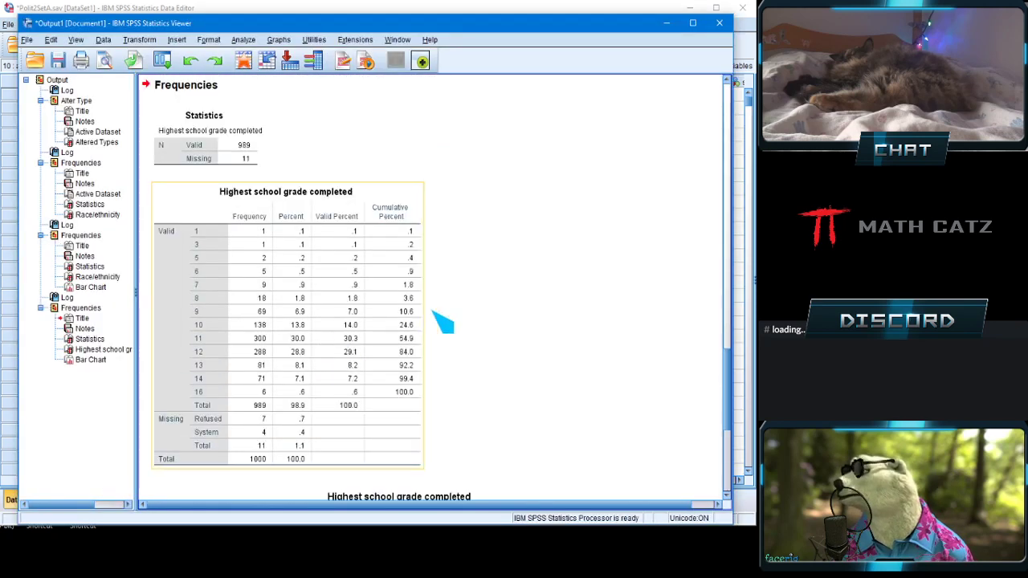
Step: Examine the Highest school grade completed frequency table, including its percent columns and missing cases, and compare it with the bar chart
scroll(629, 310, "up", 3)
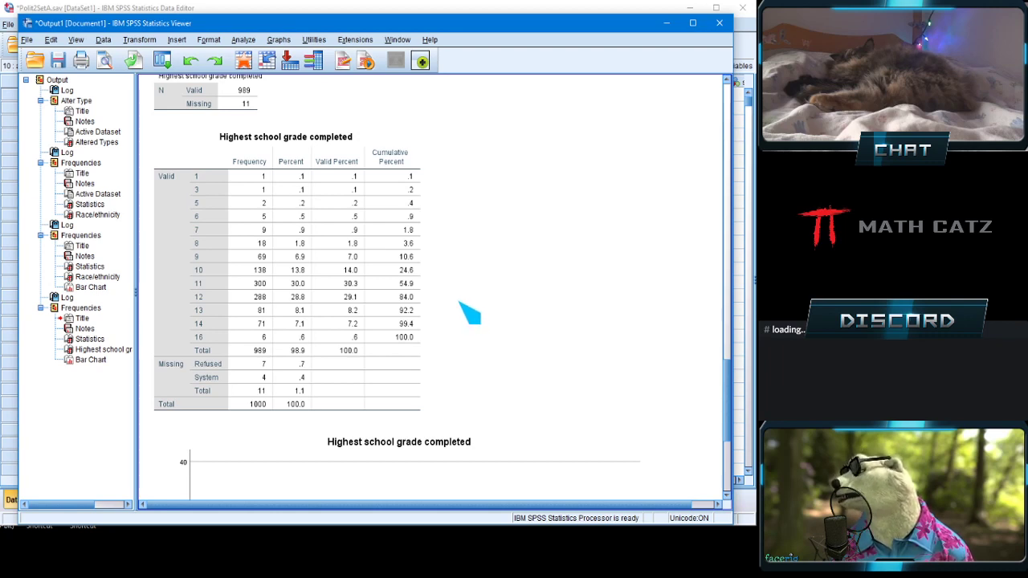
left_click(316, 163)
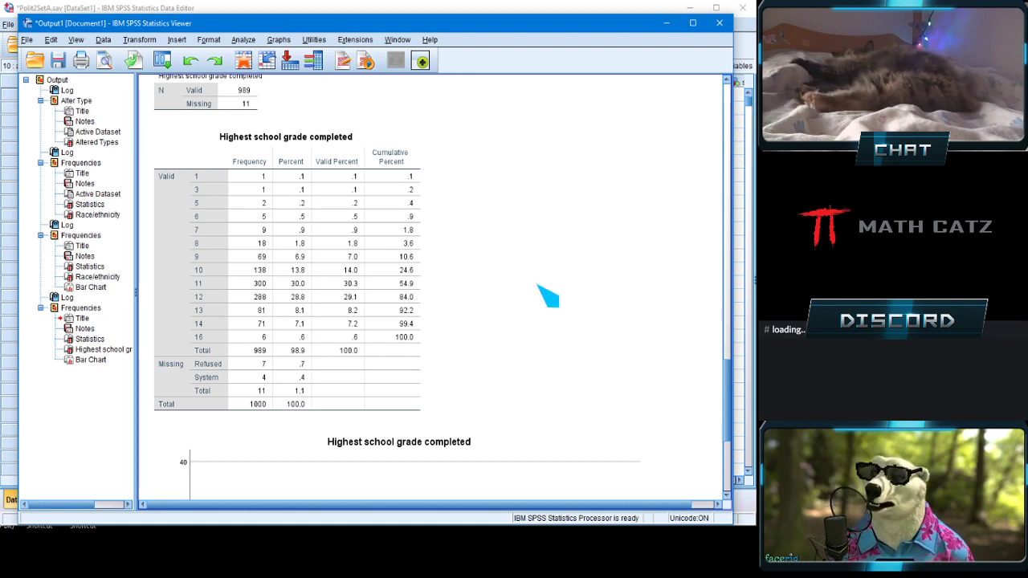
left_click(205, 285)
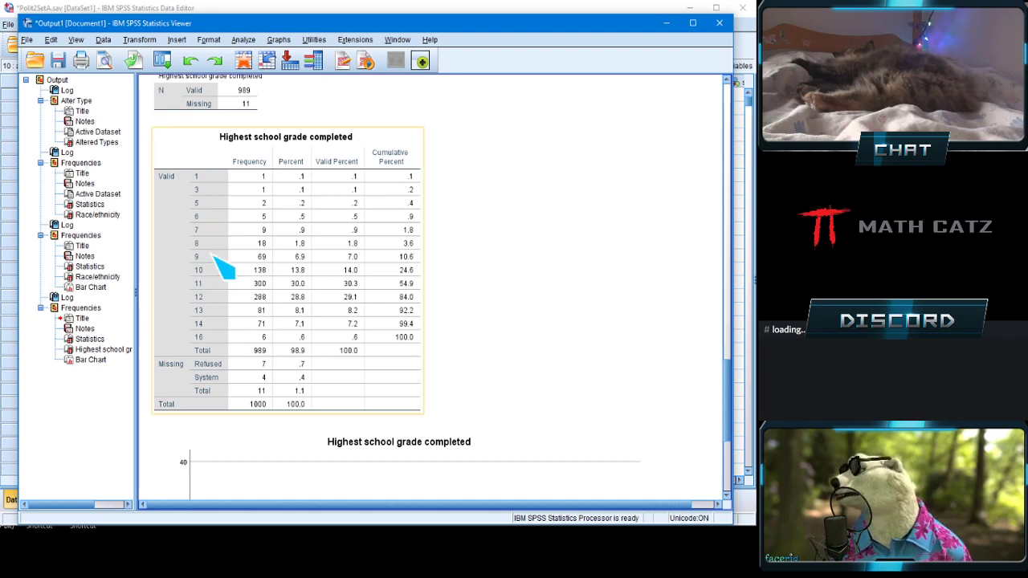
left_click(430, 146)
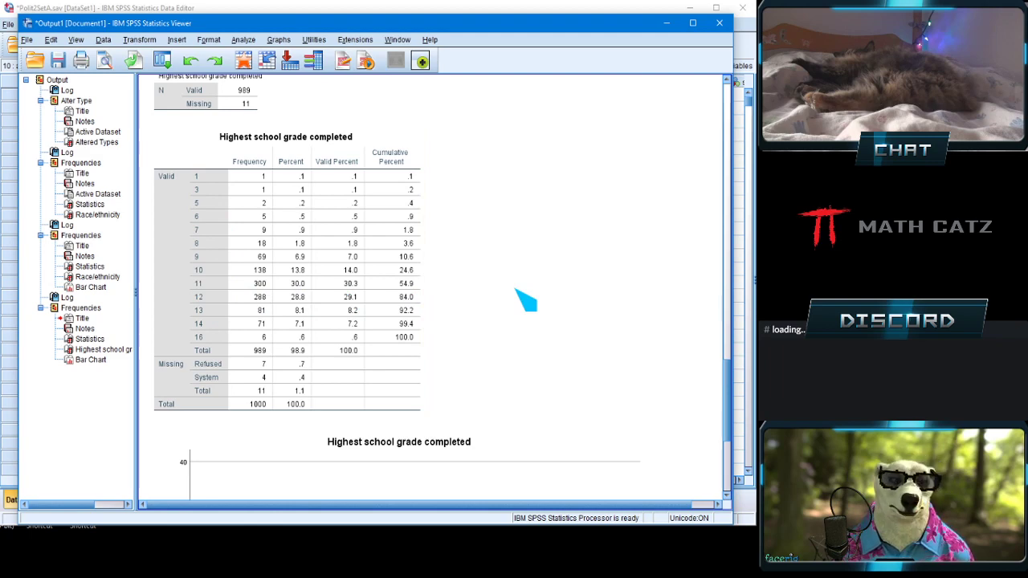
scroll(691, 362, "down", 5)
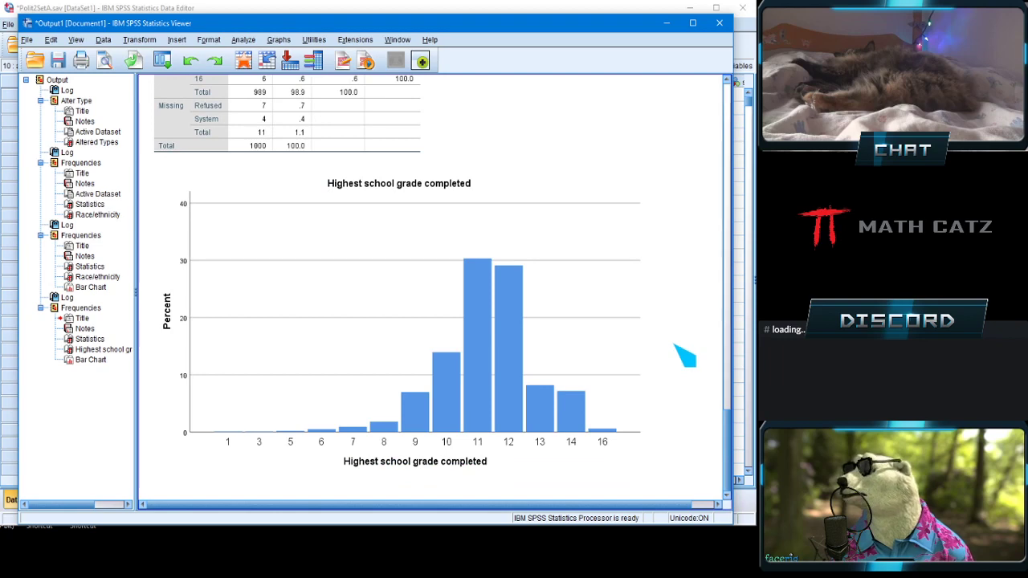
scroll(672, 349, "up", 7)
scroll(650, 336, "down", 7)
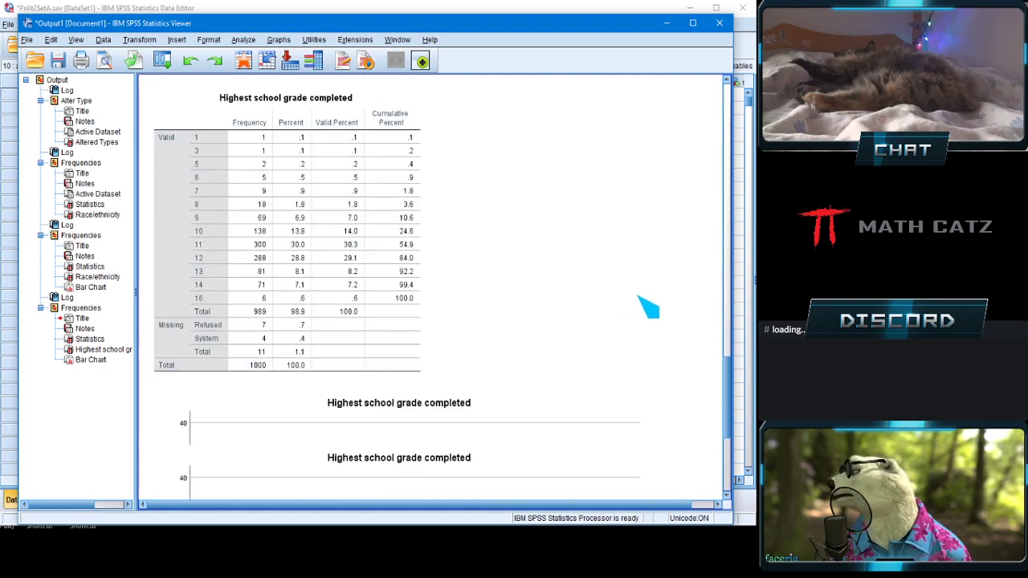
left_click(622, 339)
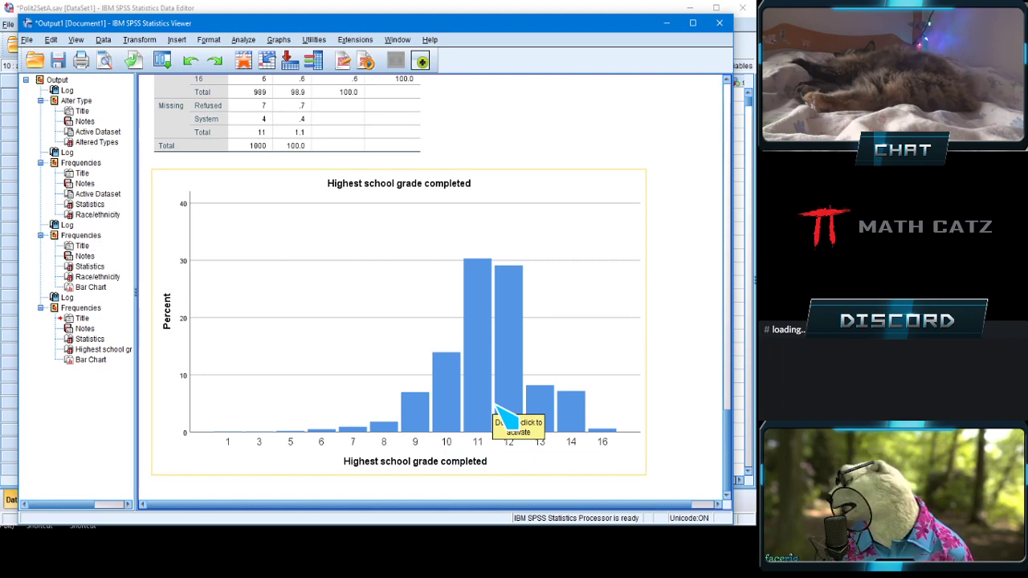
scroll(603, 390, "up", 4)
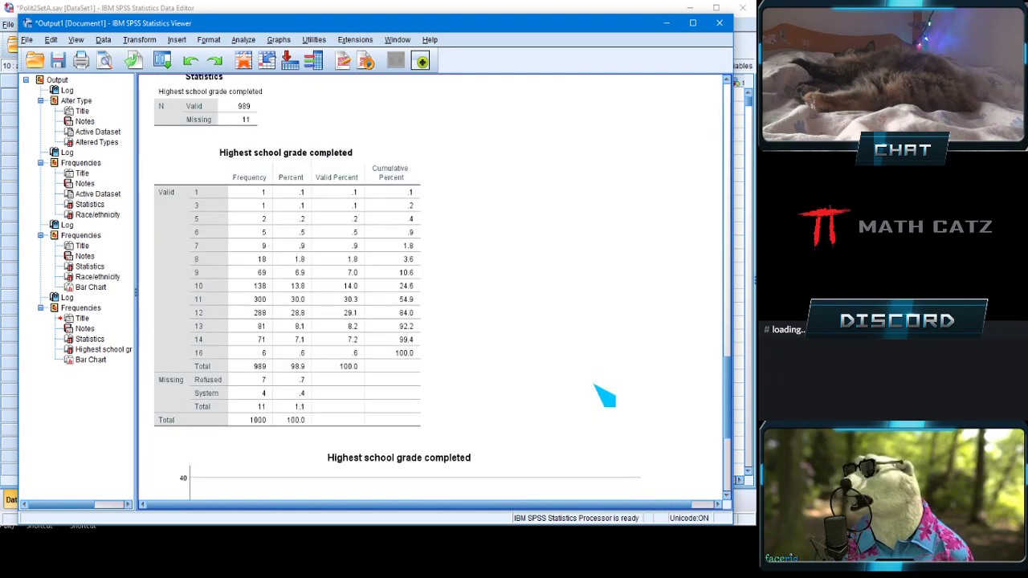
scroll(623, 385, "down", 3)
scroll(623, 385, "up", 5)
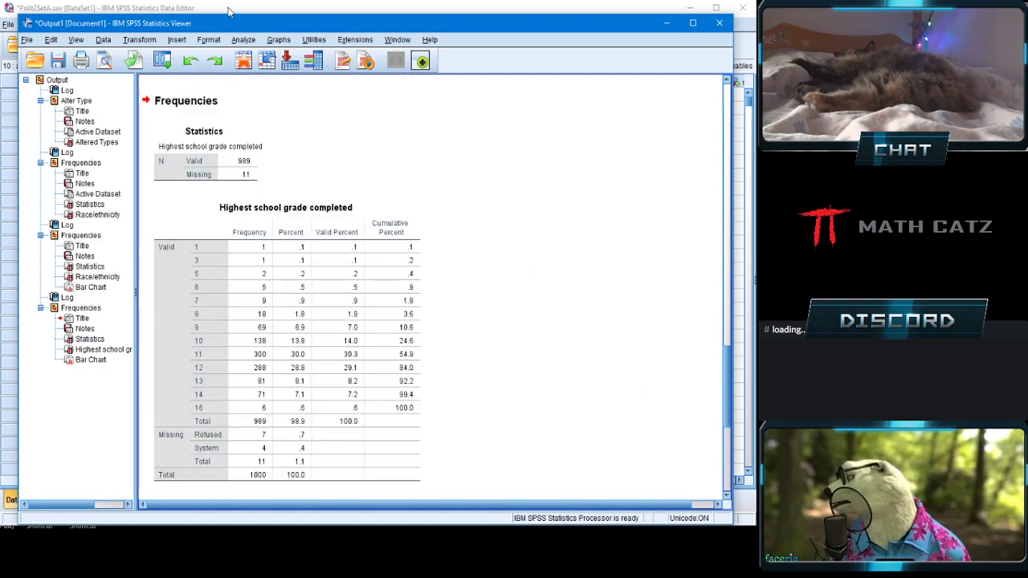
scroll(623, 347, "down", 5)
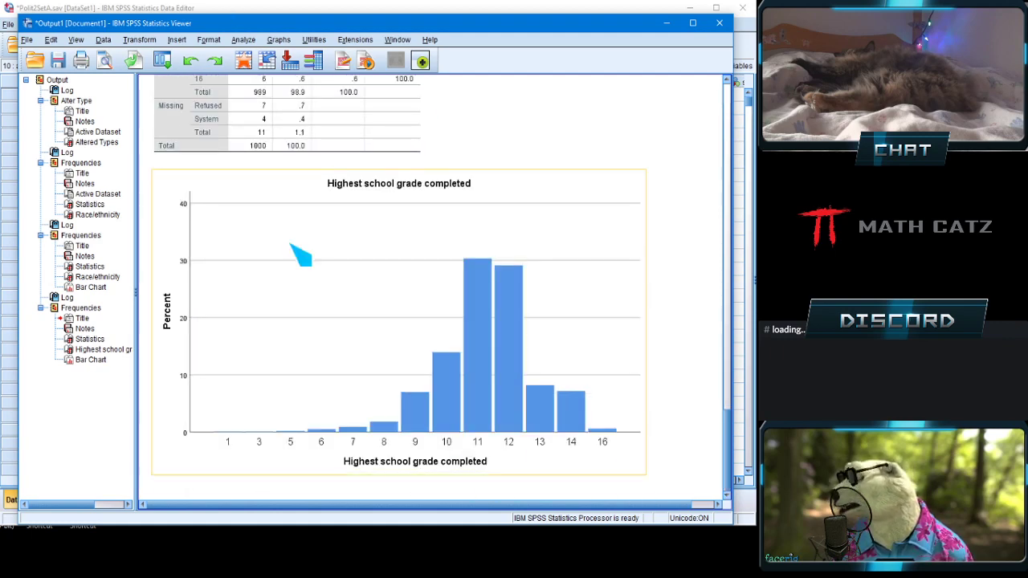
Step: Run Frequencies on Highest school grade completed again, changing the chart to a histogram with the normal curve shown
left_click(229, 8)
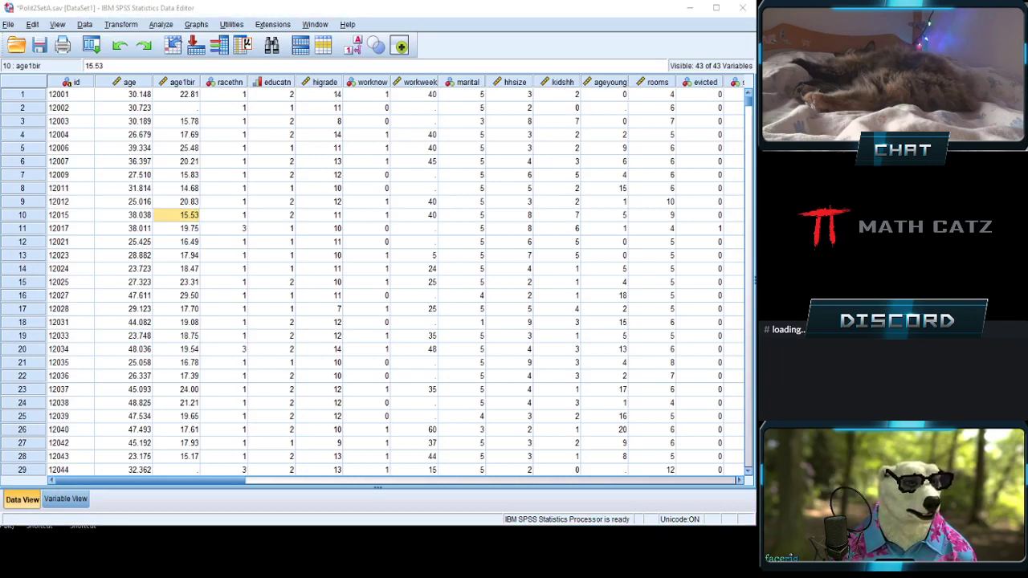
left_click(160, 24)
mouse_move(217, 54)
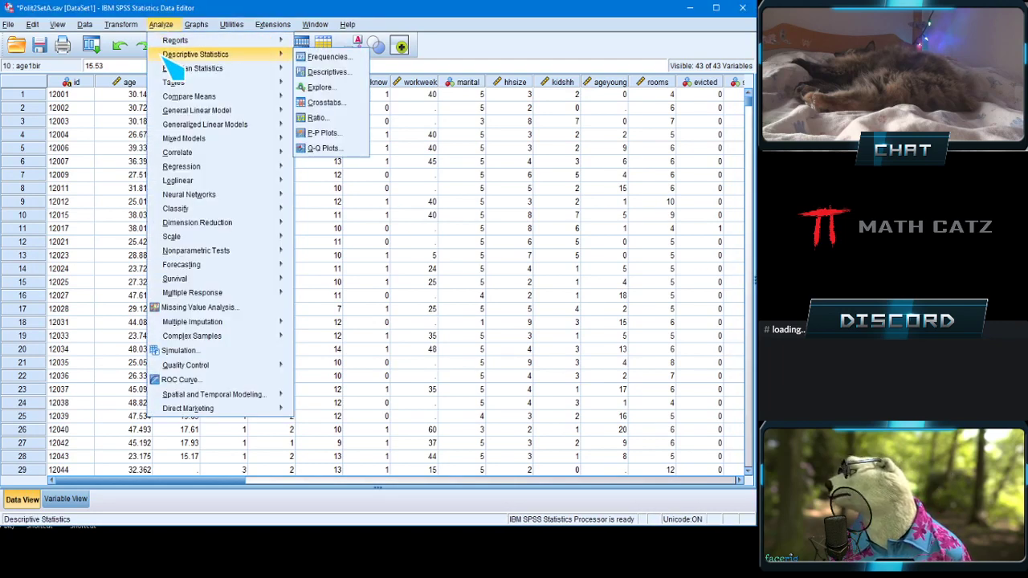
left_click(329, 60)
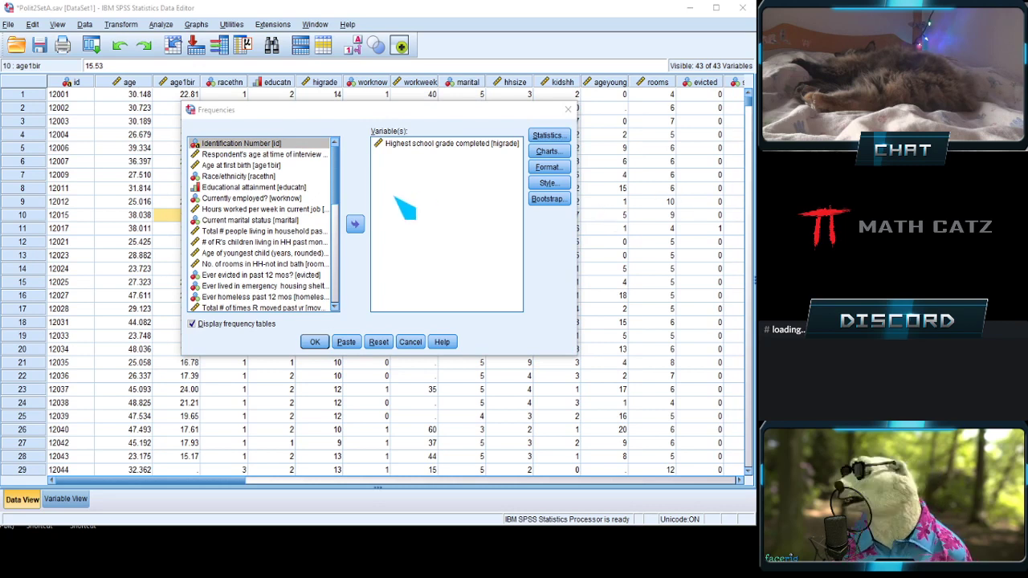
left_click(553, 151)
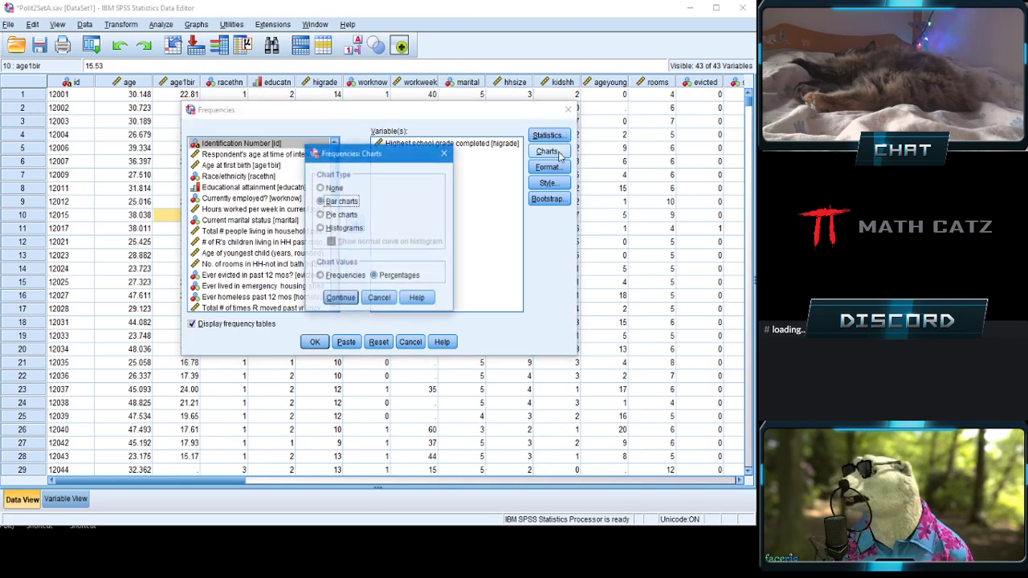
left_click(322, 228)
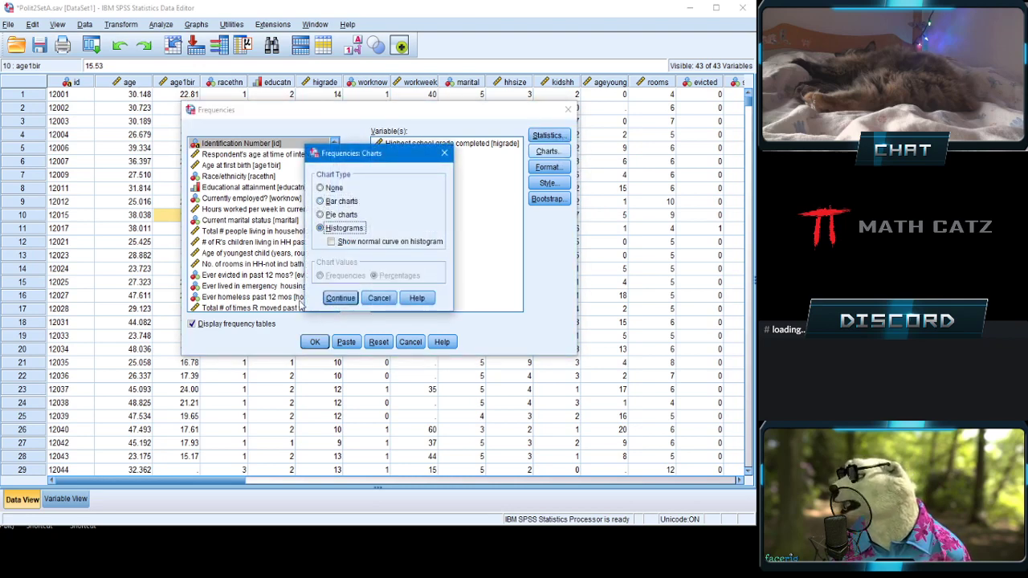
left_click(344, 242)
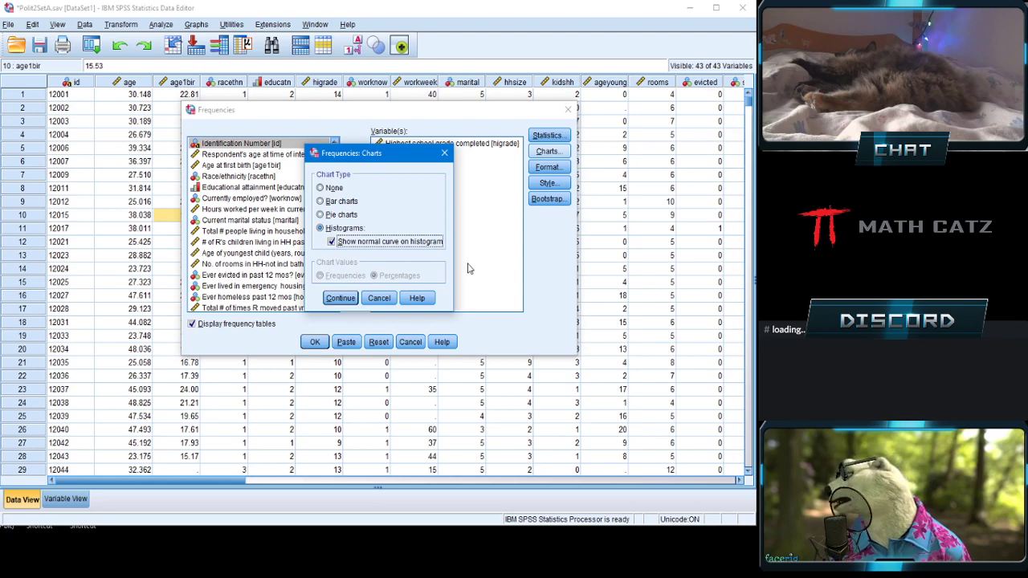
left_click(340, 299)
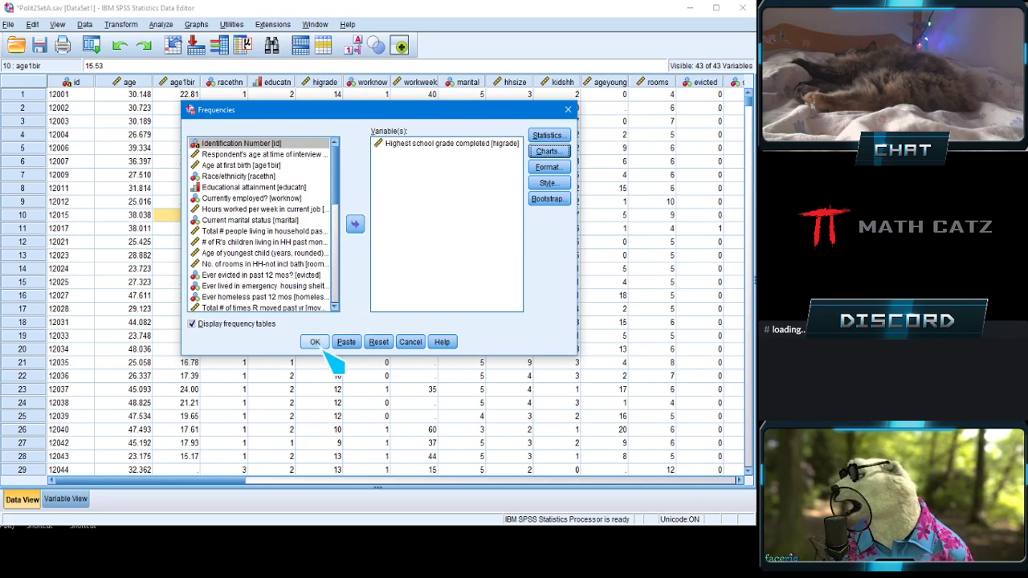
left_click(314, 342)
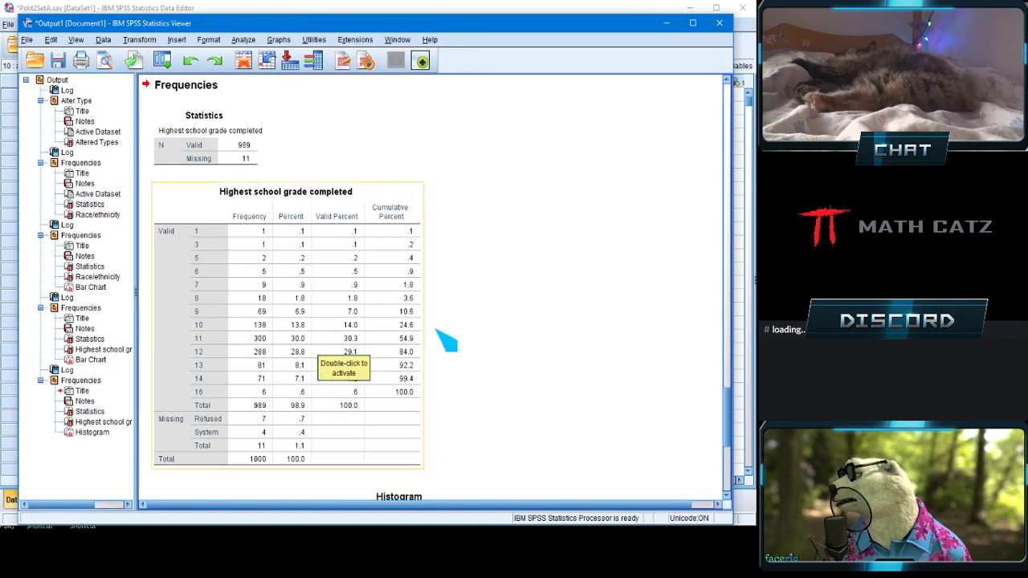
Step: Examine the Highest school grade completed histogram and its normal curve against the frequency table above it
scroll(671, 356, "down", 8)
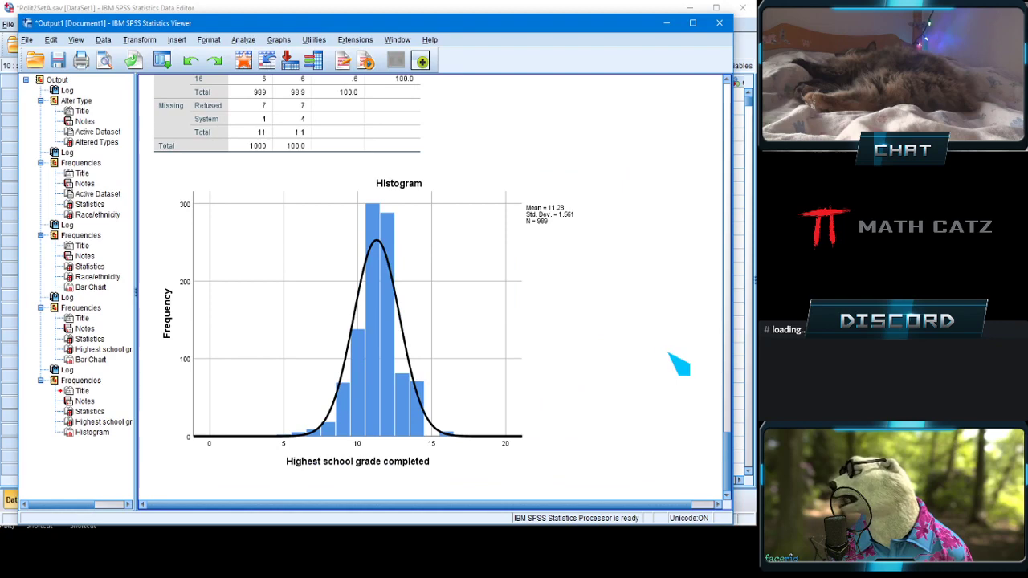
left_click(526, 422)
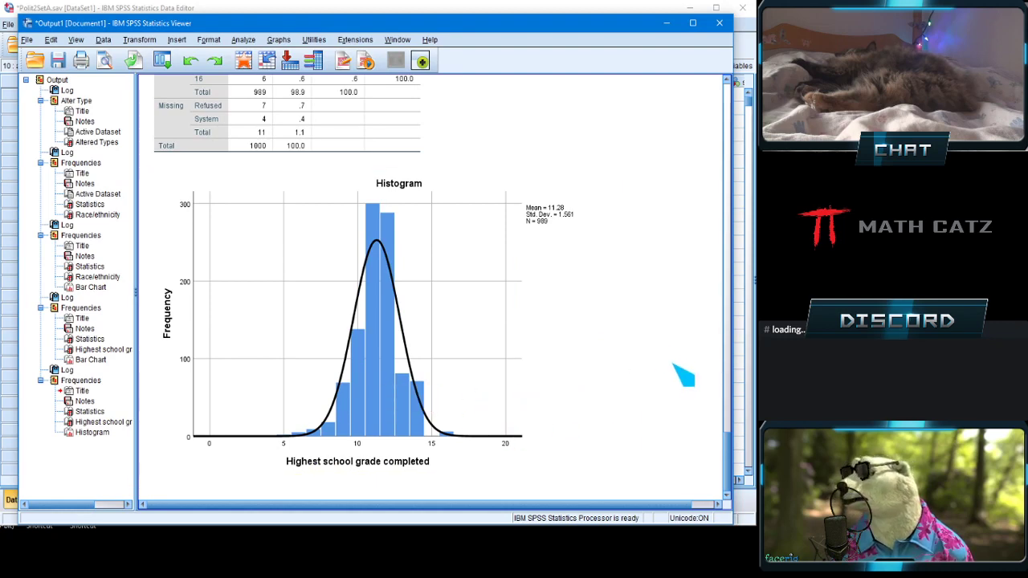
scroll(675, 361, "up", 7)
left_click(419, 297)
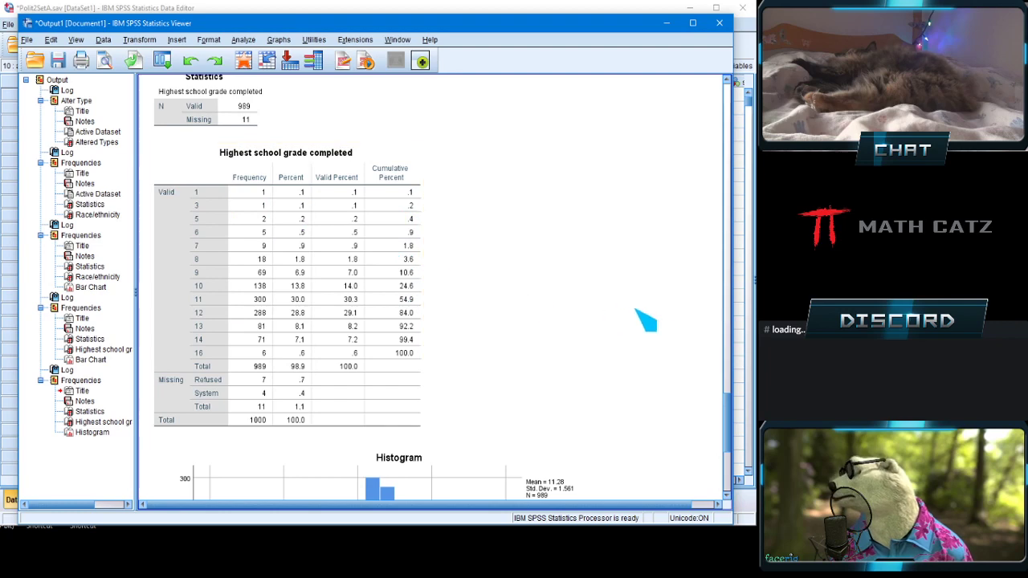
scroll(682, 357, "down", 5)
left_click(677, 354)
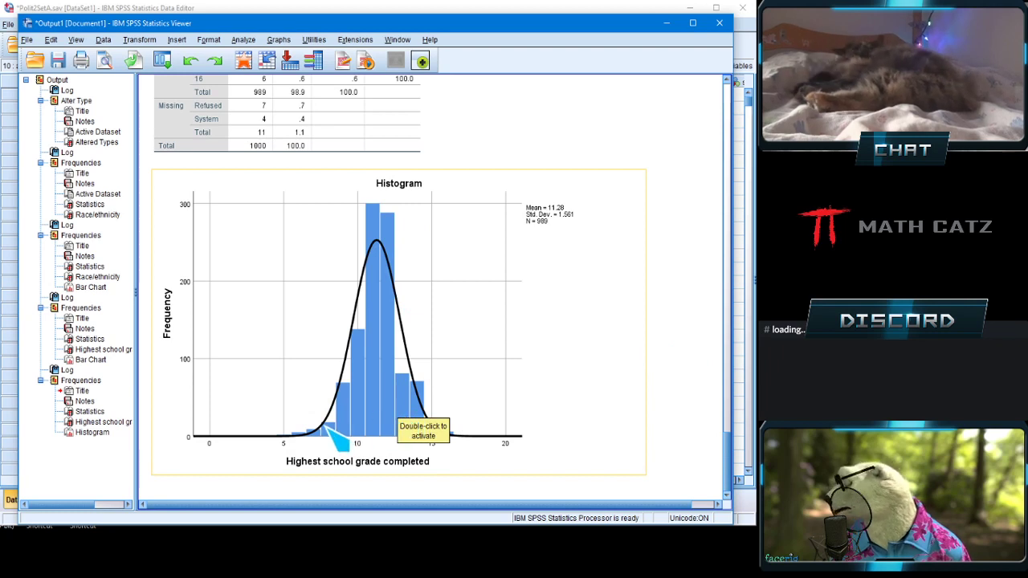
left_click(664, 377)
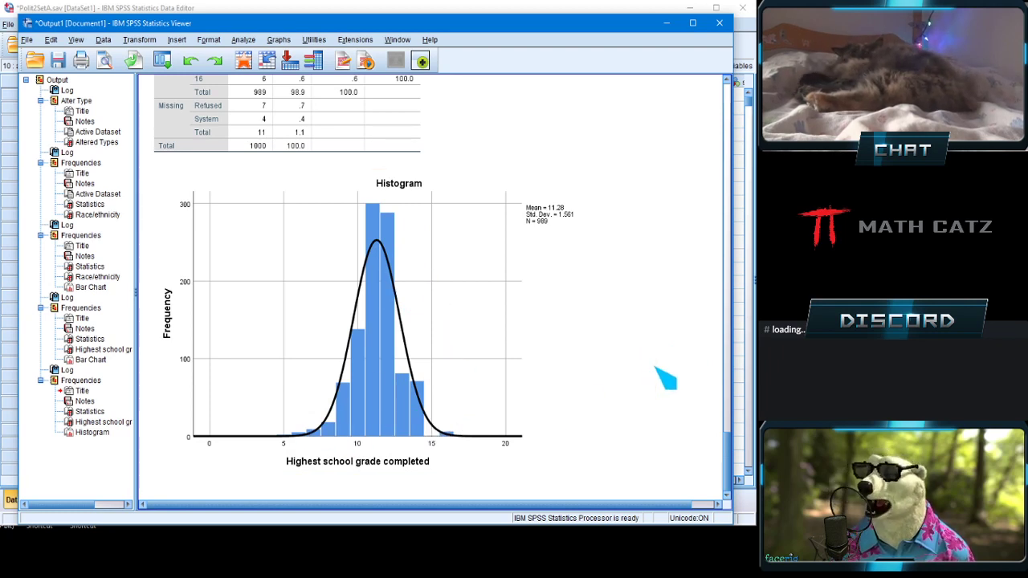
left_click(504, 369)
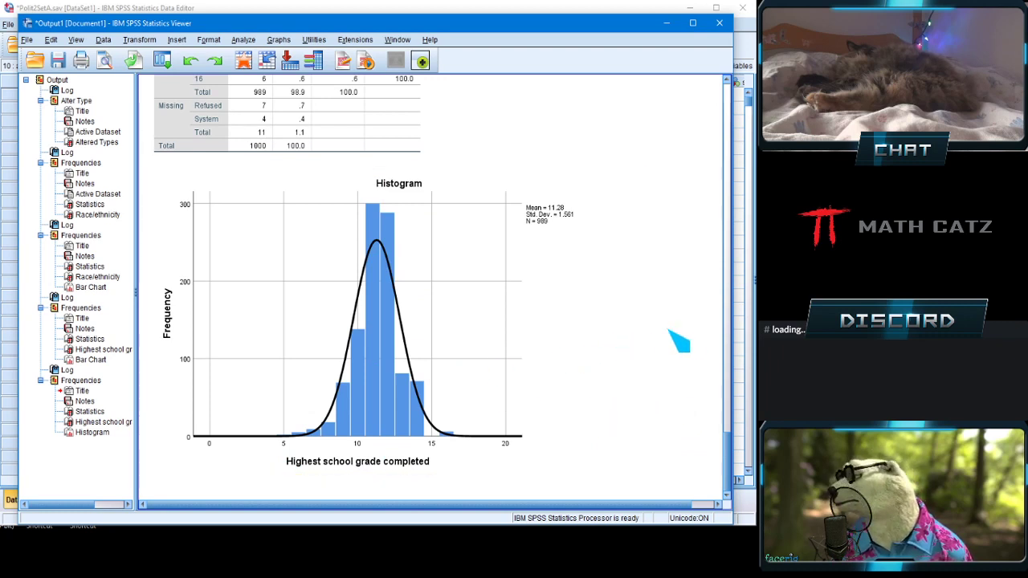
Step: Reopen Frequencies for Highest school grade completed [higrade] and turn off the normal curve on its histogram
left_click(247, 7)
left_click(165, 26)
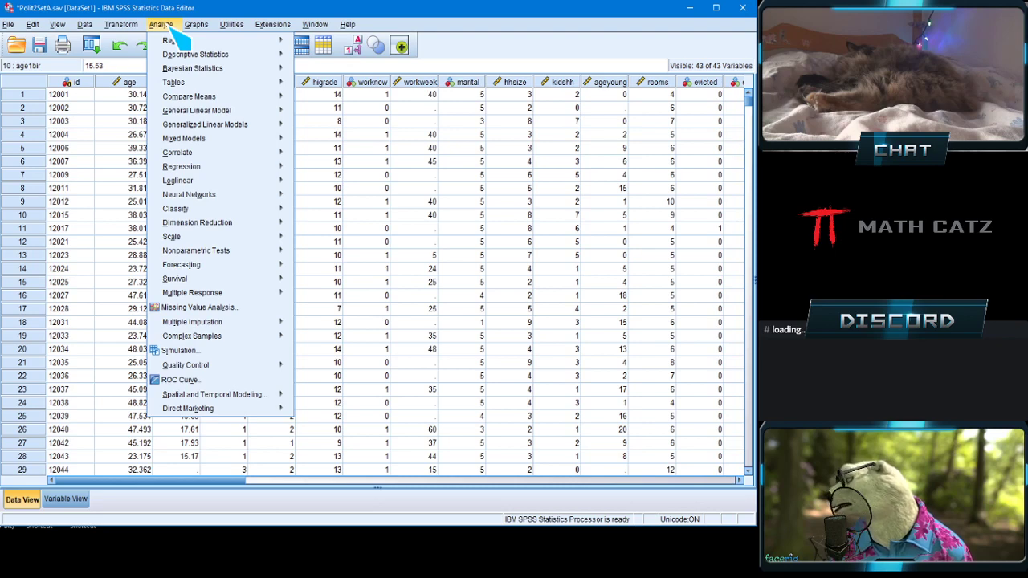
mouse_move(209, 54)
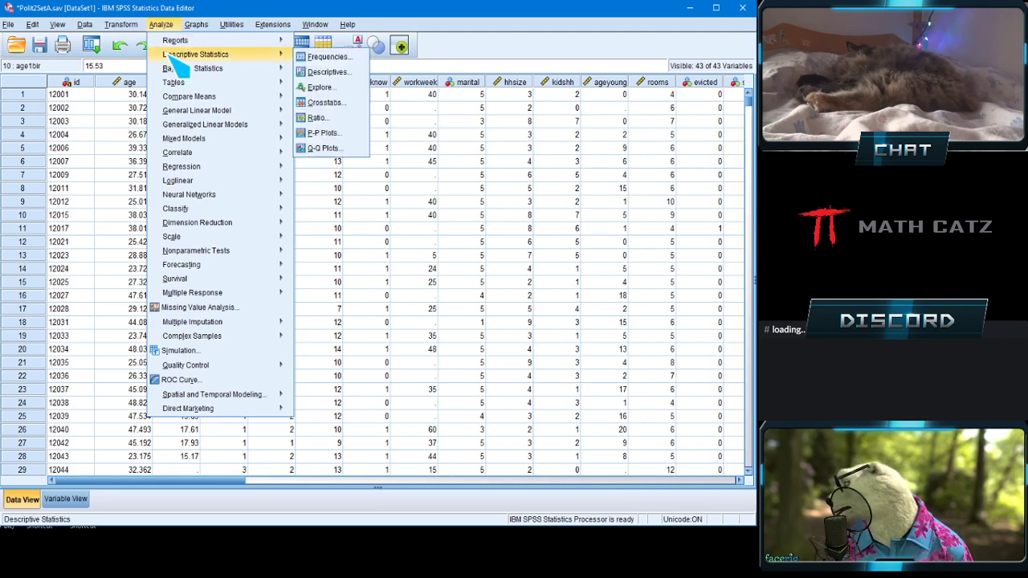
left_click(328, 56)
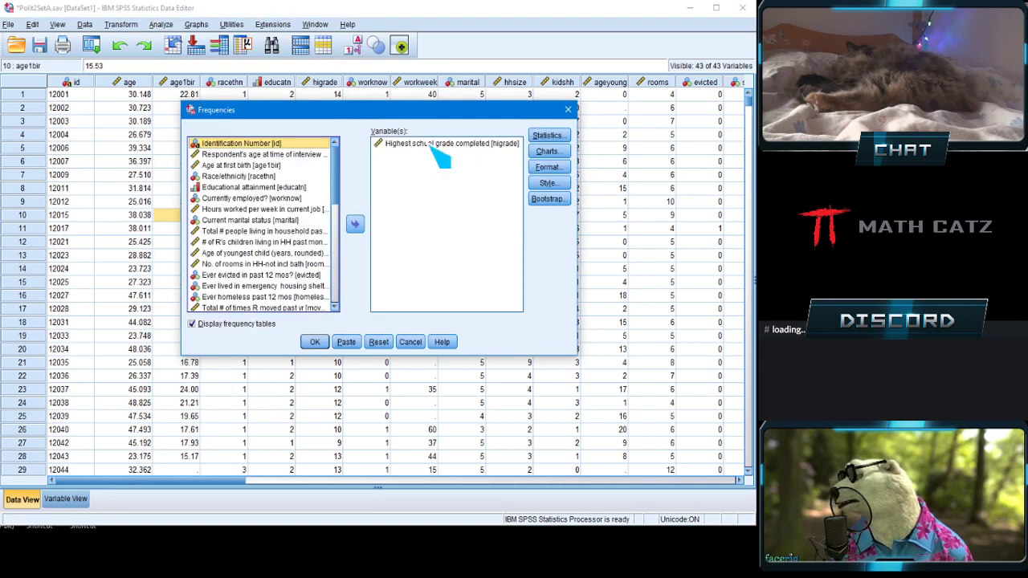
left_click(547, 151)
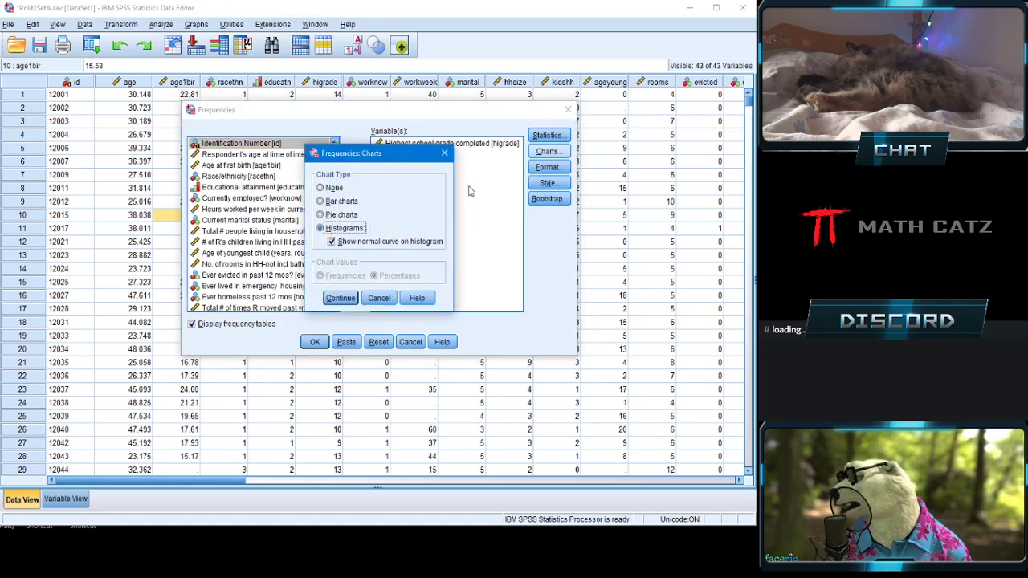
left_click(331, 242)
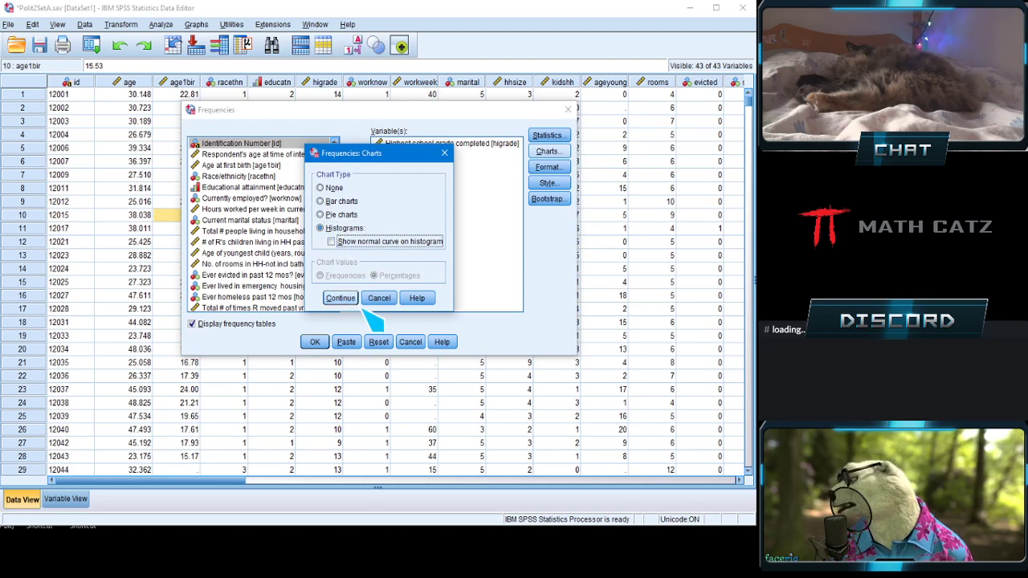
left_click(351, 301)
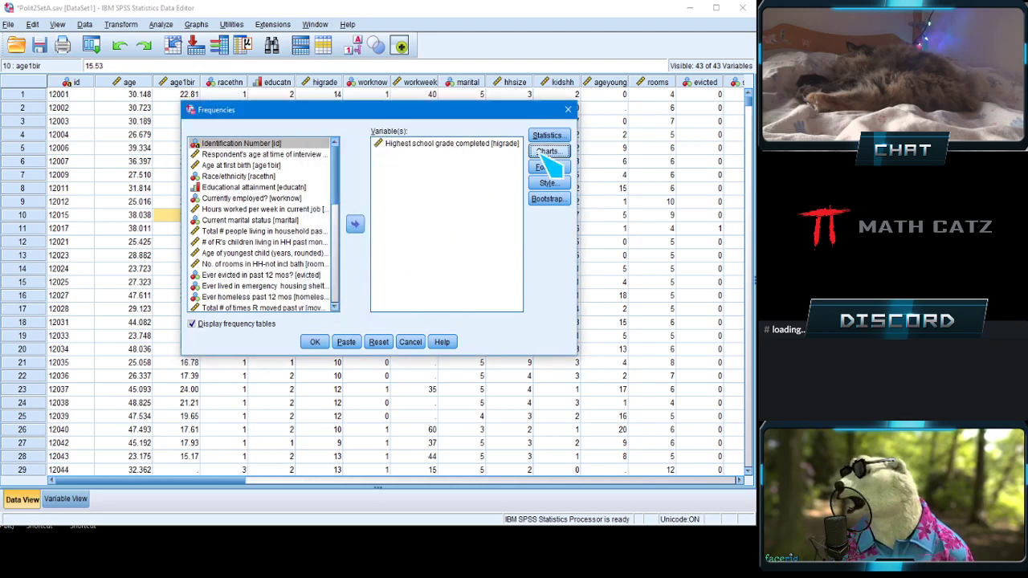
Step: Add skewness and kurtosis to the Frequencies statistics for Highest school grade completed and run the analysis
left_click(561, 137)
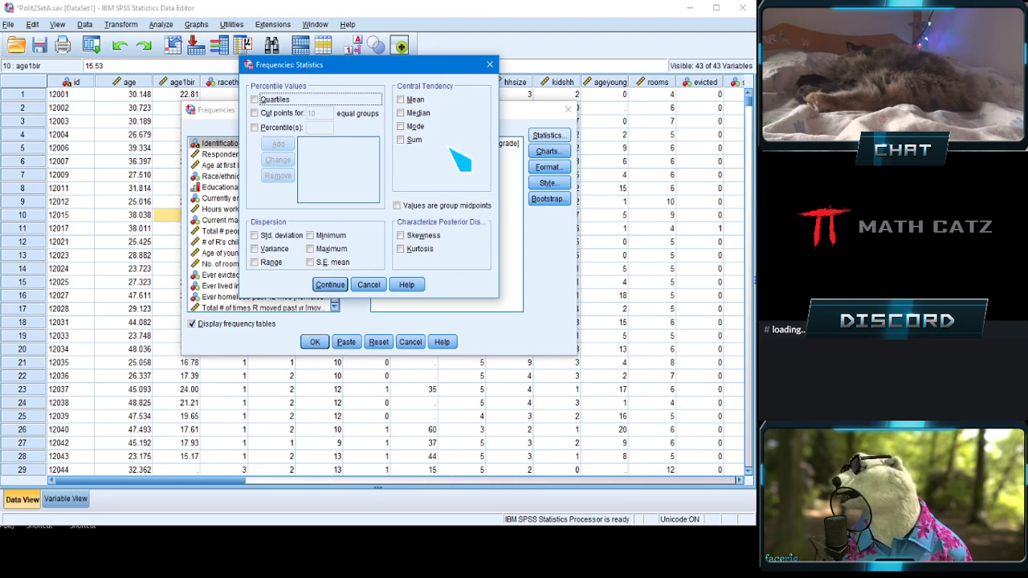
left_click(423, 235)
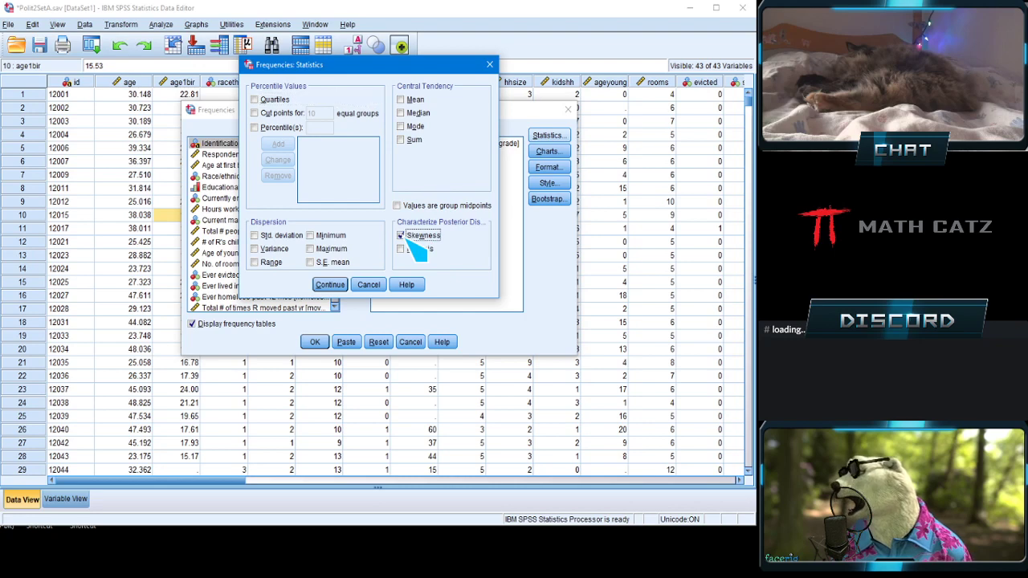
left_click(414, 249)
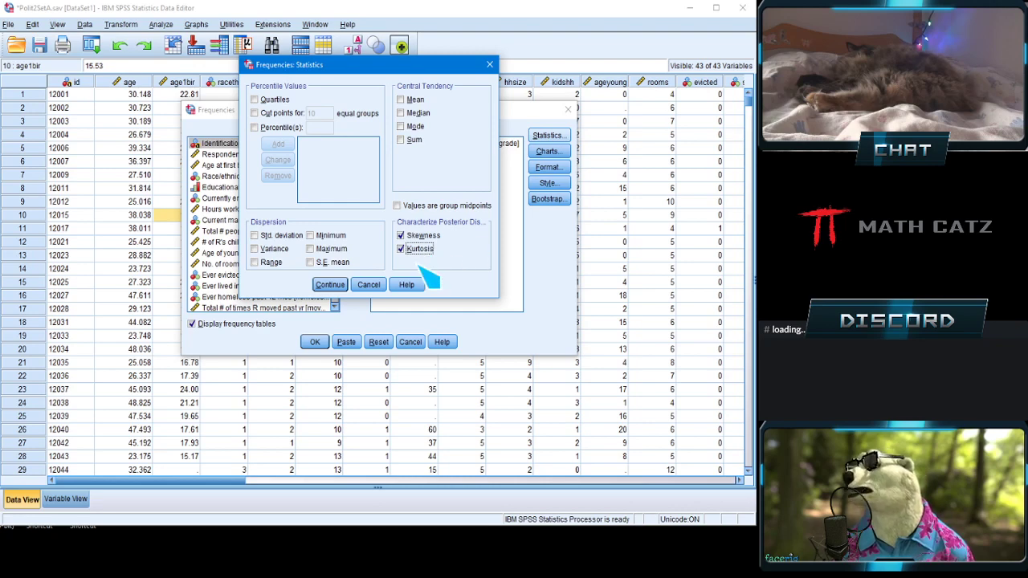
left_click(330, 286)
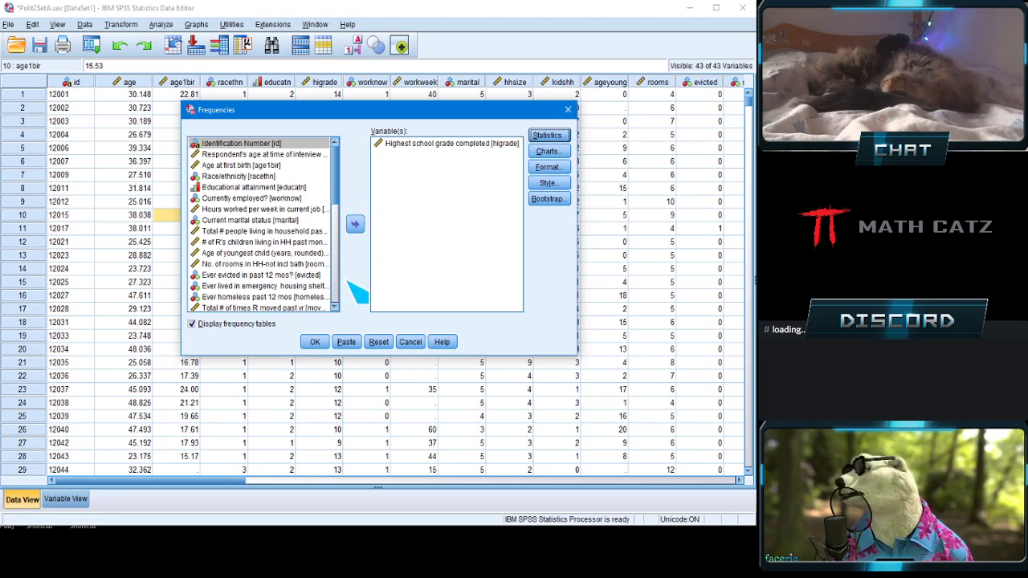
left_click(318, 342)
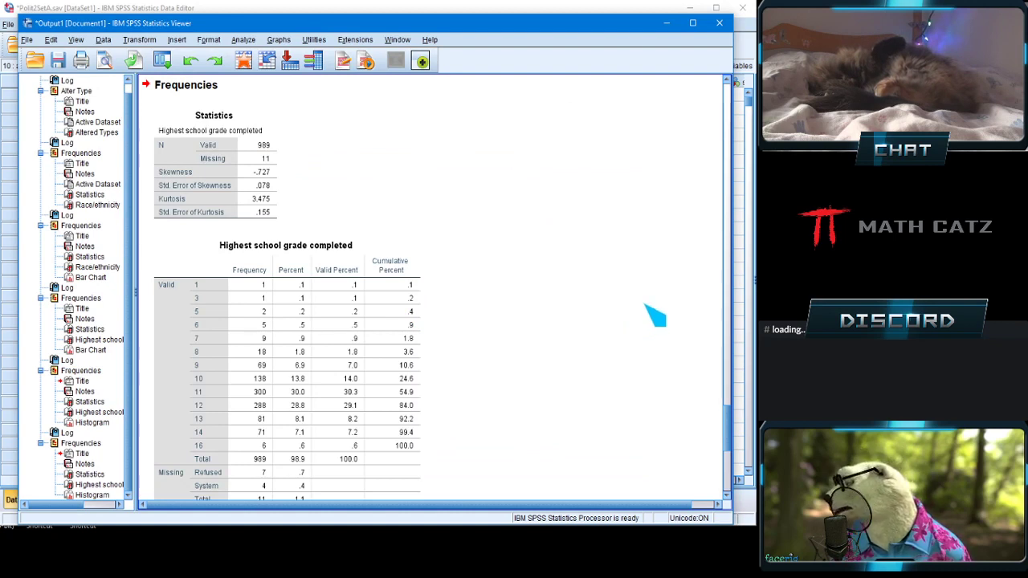
Step: Examine the new histogram without the normal curve alongside the skewness, kurtosis and standard errors in the Statistics table
scroll(655, 317, "down", 5)
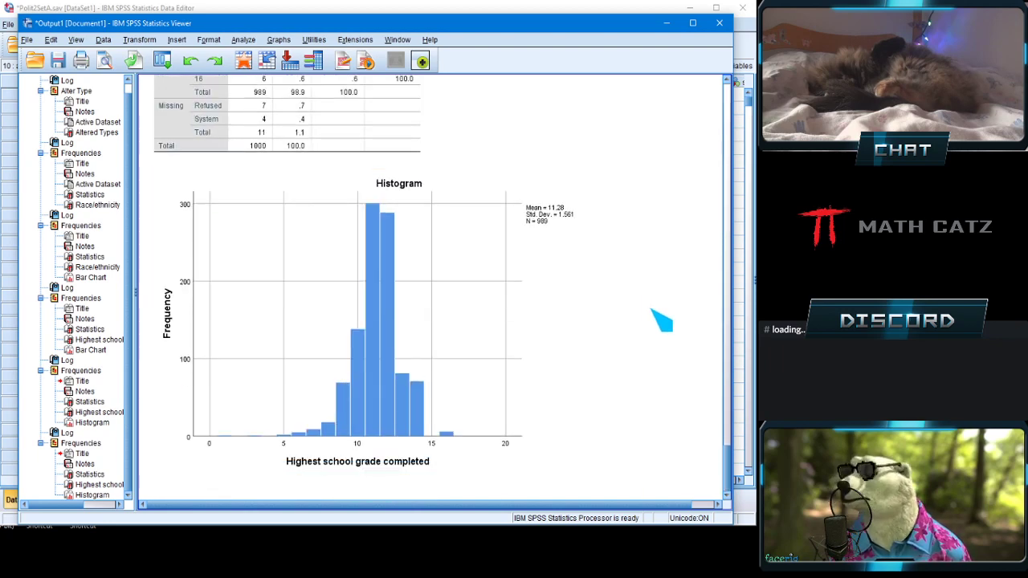
scroll(679, 310, "up", 6)
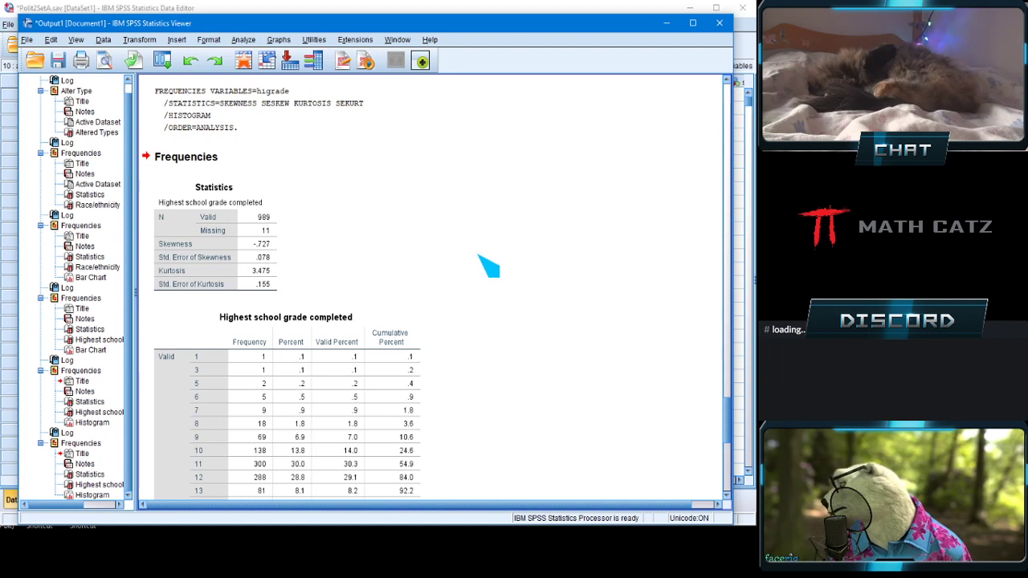
left_click(246, 286)
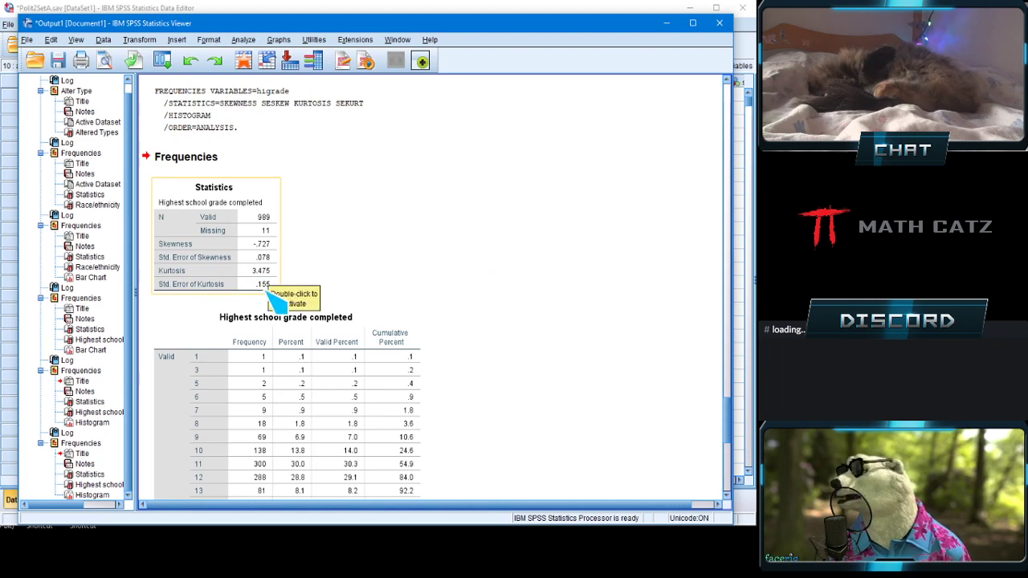
scroll(554, 329, "down", 10)
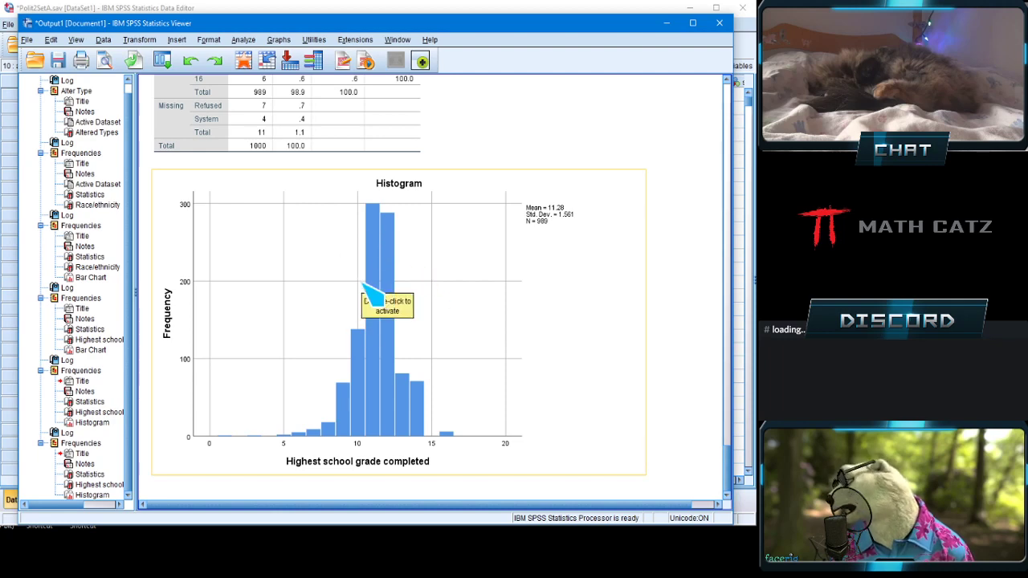
scroll(643, 321, "up", 10)
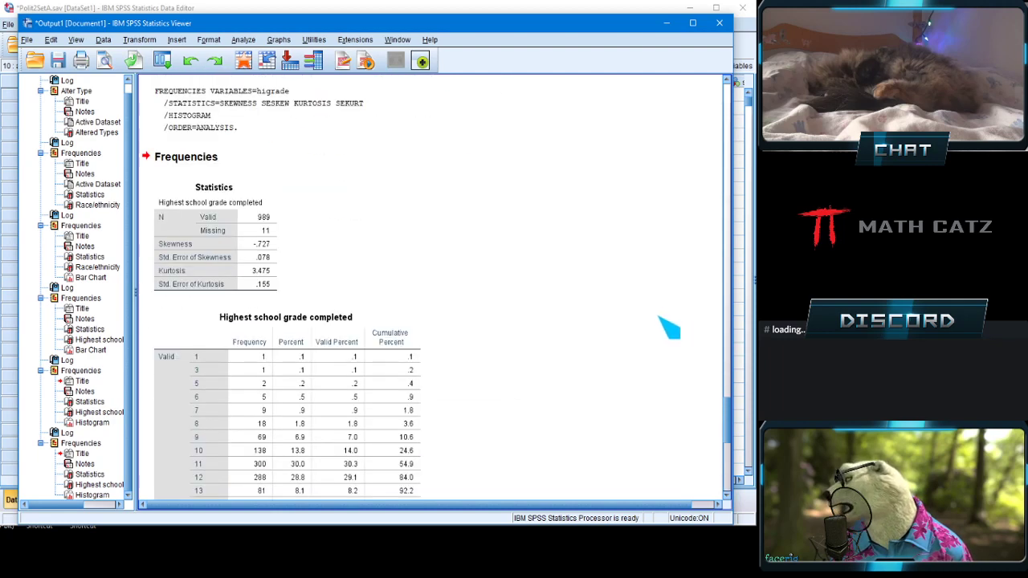
scroll(634, 321, "up", 8)
scroll(608, 310, "down", 2)
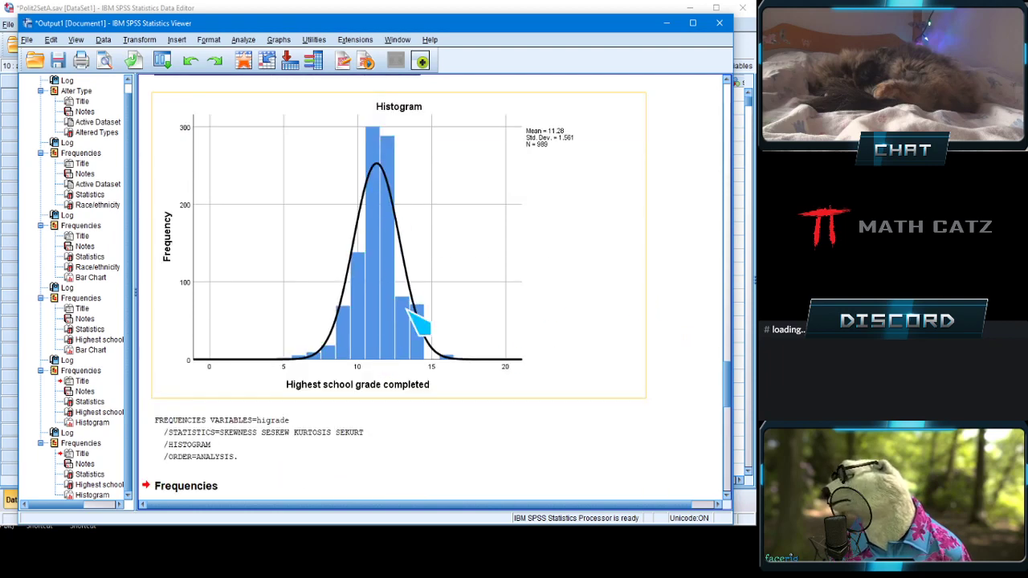
scroll(679, 340, "down", 5)
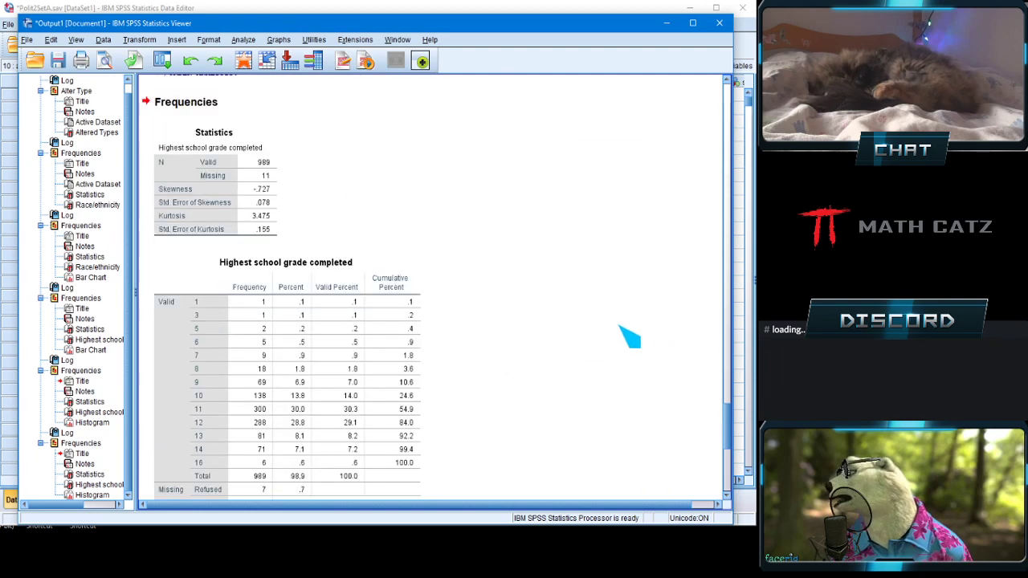
left_click(269, 228)
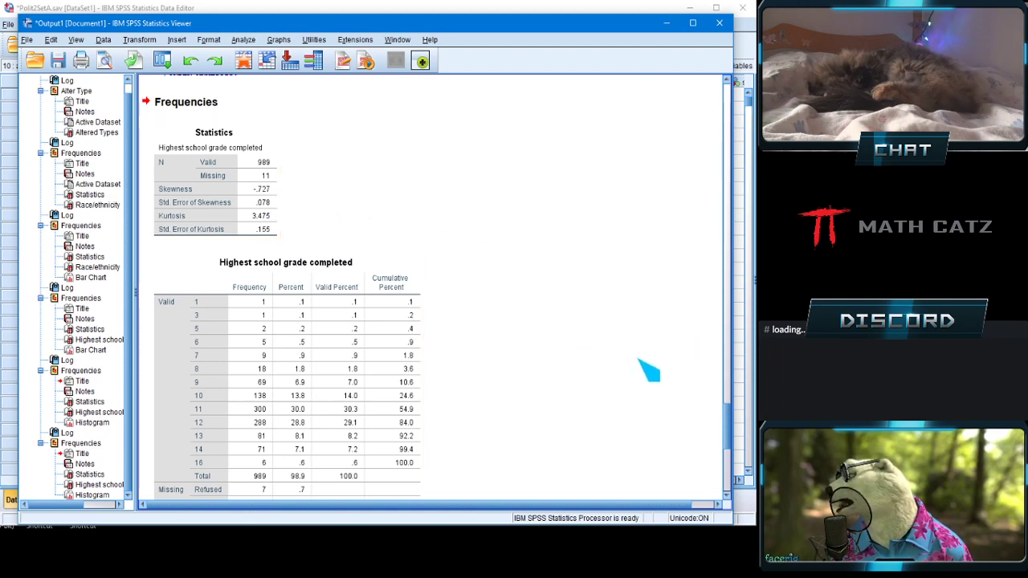
Step: Compare the skewness and kurtosis statistics with the earlier histogram's normal curve, and return to the dataset's data view
scroll(648, 369, "up", 3)
scroll(648, 369, "up", 10)
scroll(643, 368, "down", 2)
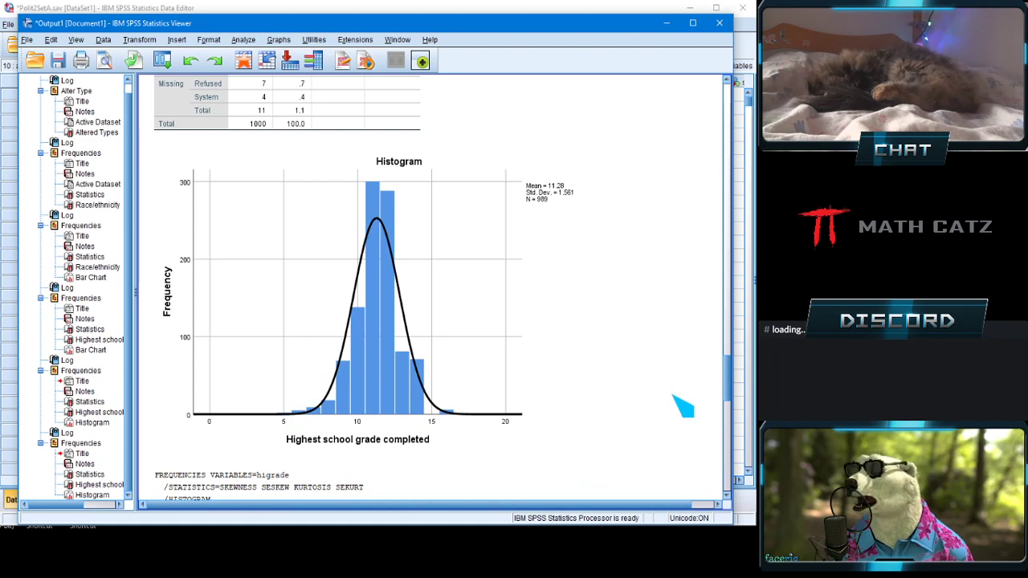
scroll(682, 407, "down", 5)
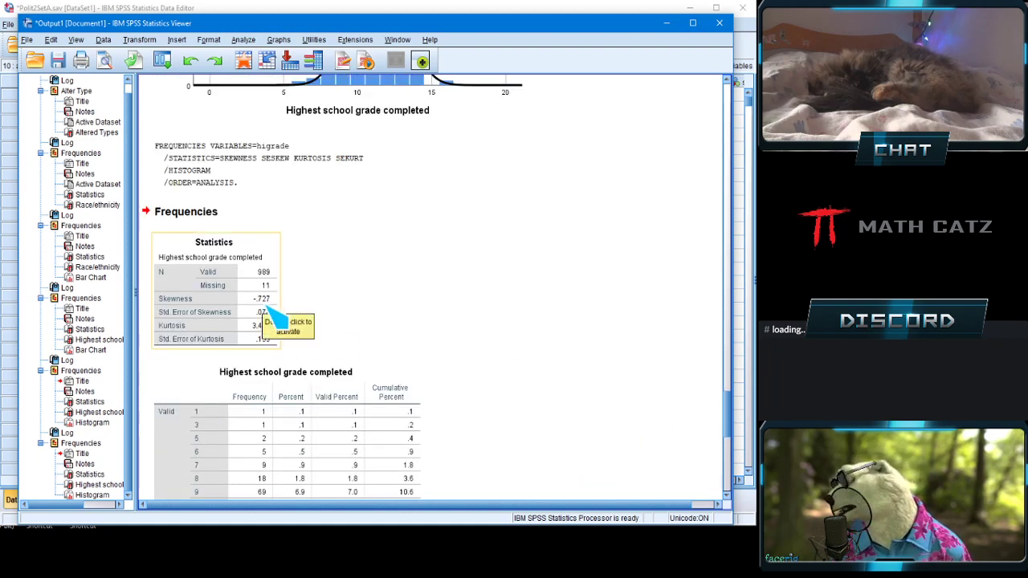
scroll(631, 345, "up", 5)
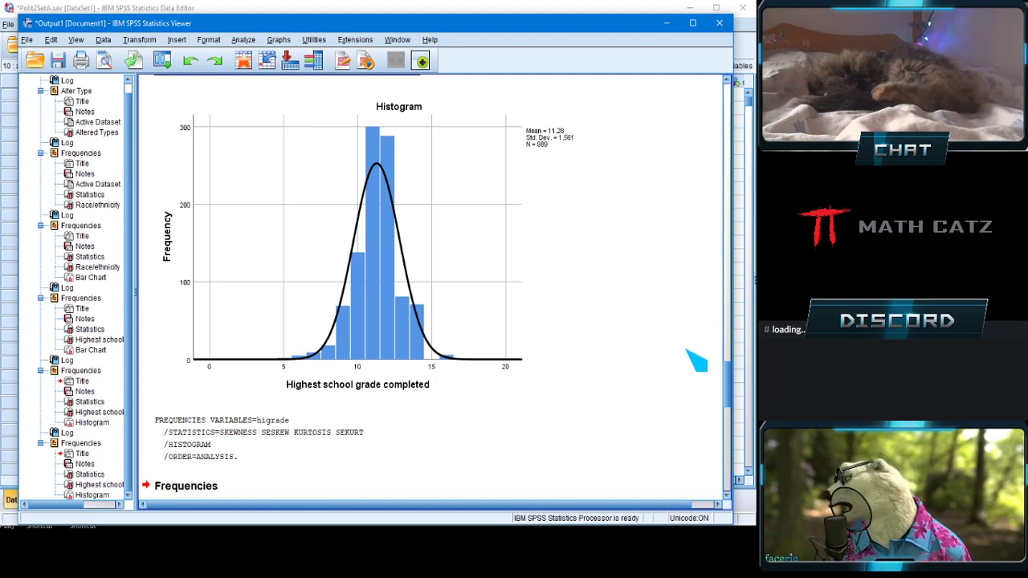
scroll(692, 363, "down", 5)
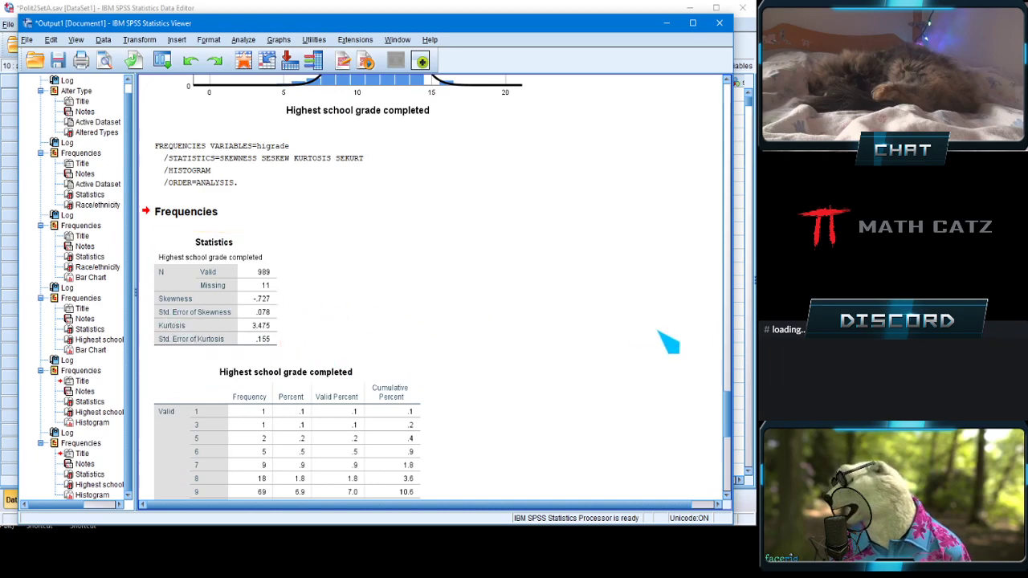
scroll(659, 332, "up", 5)
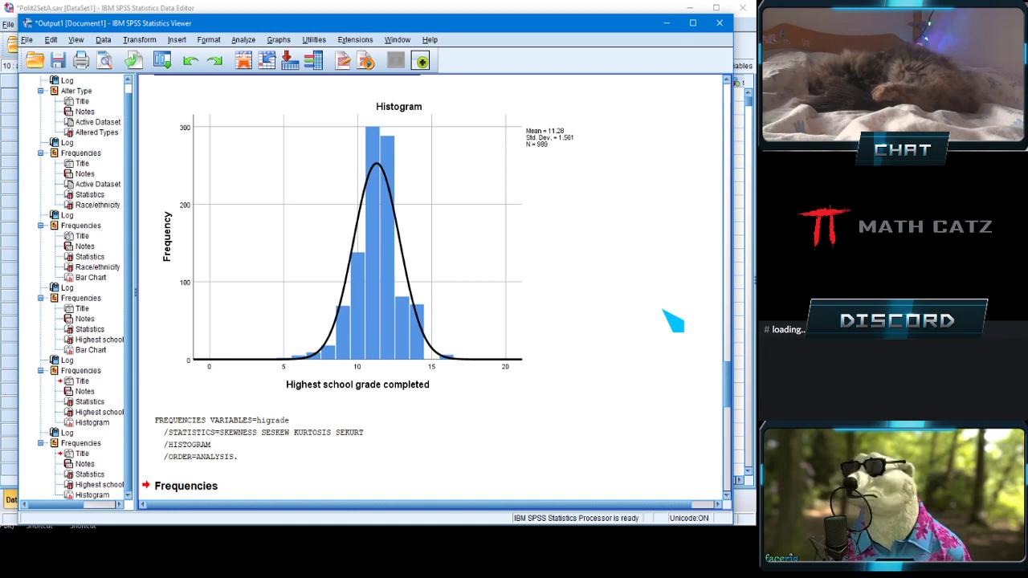
scroll(679, 361, "down", 4)
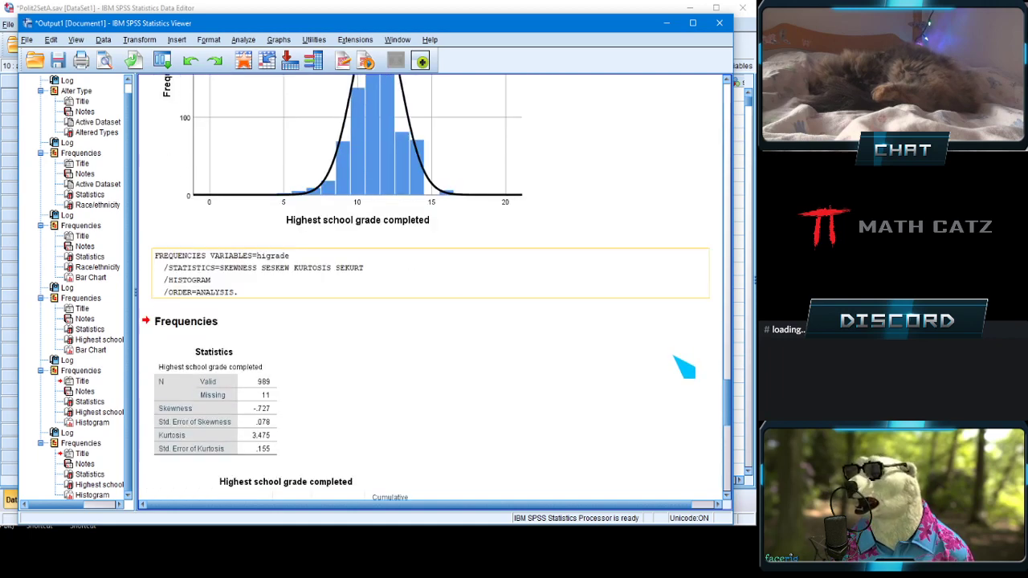
scroll(684, 362, "up", 3)
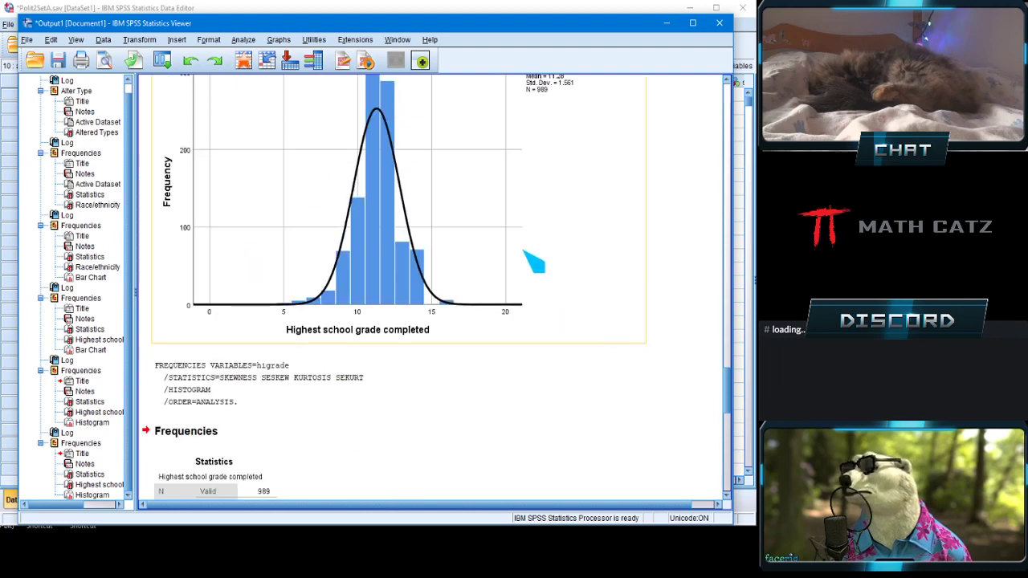
scroll(677, 259, "up", 2)
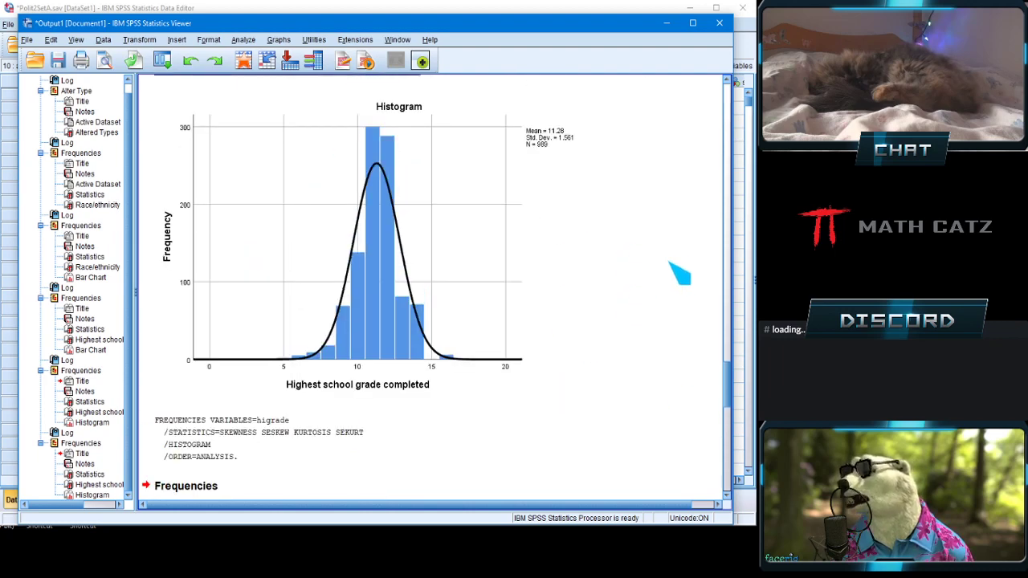
scroll(679, 301, "down", 7)
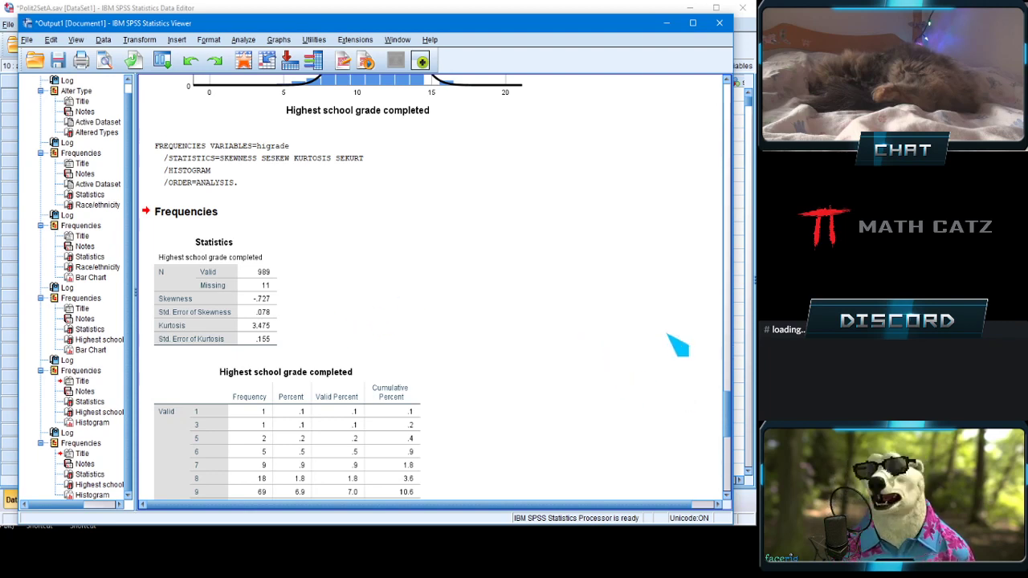
left_click(666, 27)
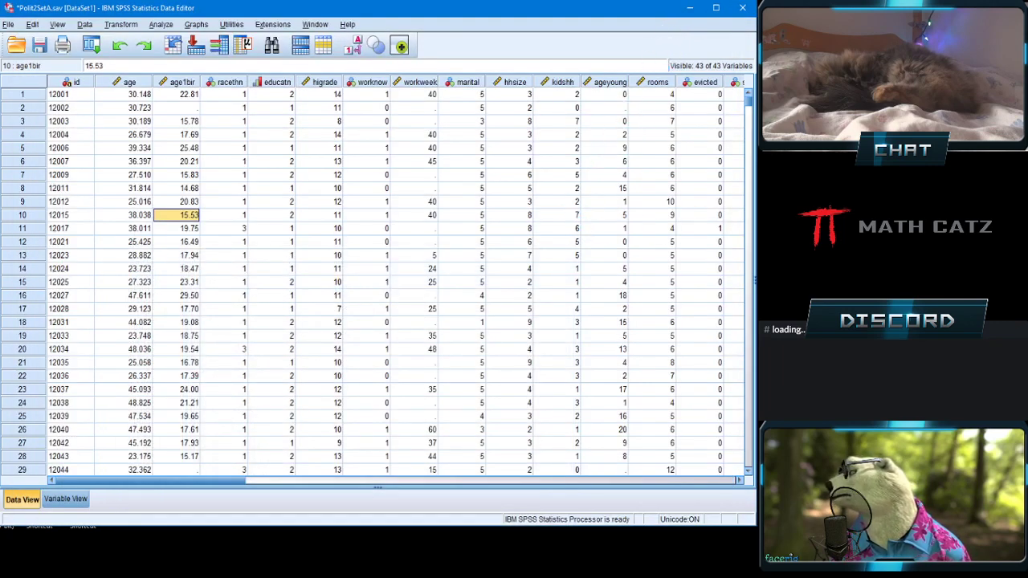